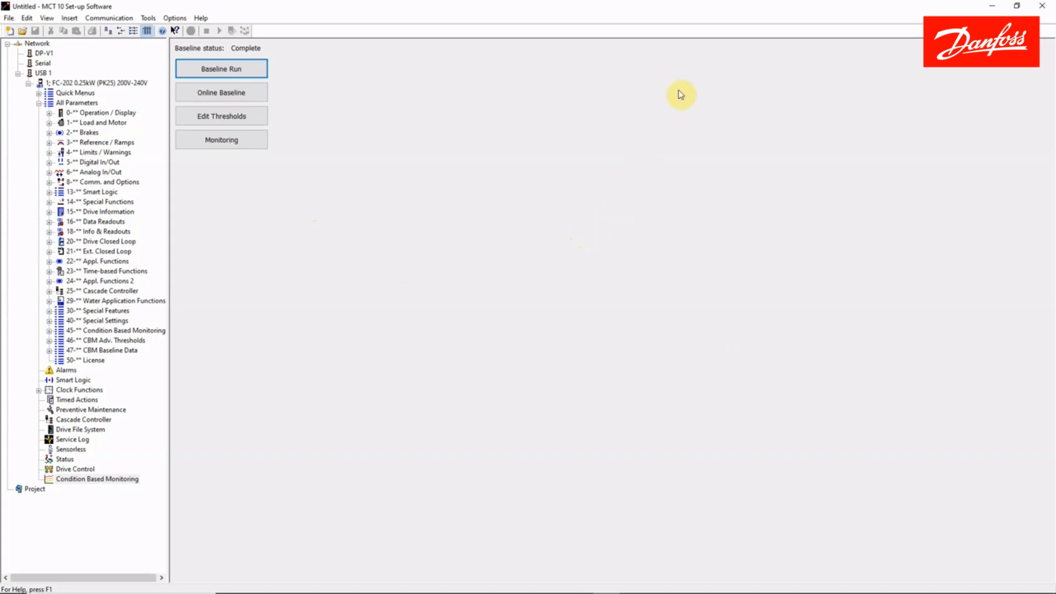
Set up a baseline run covering 100 to 1800 RPM with a duration of 1 Minute.
left_click(235, 70)
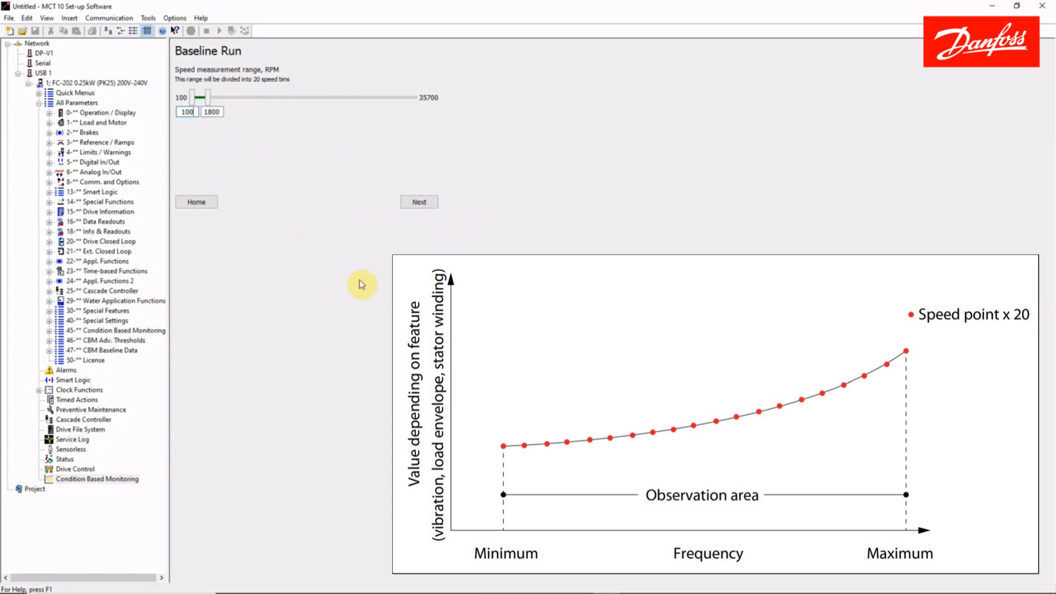
left_click(419, 203)
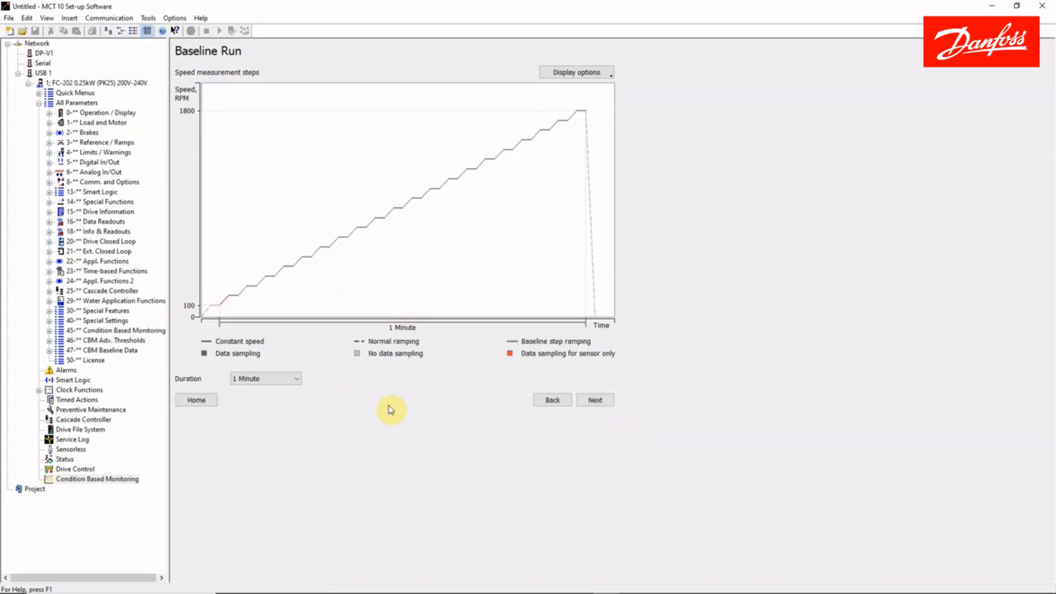
left_click(245, 378)
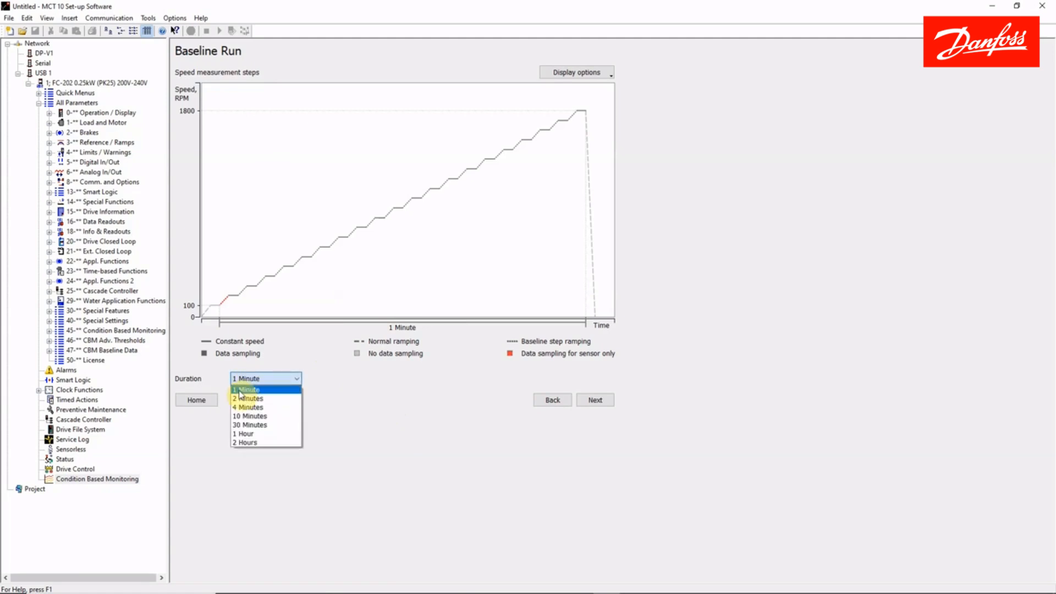
left_click(240, 390)
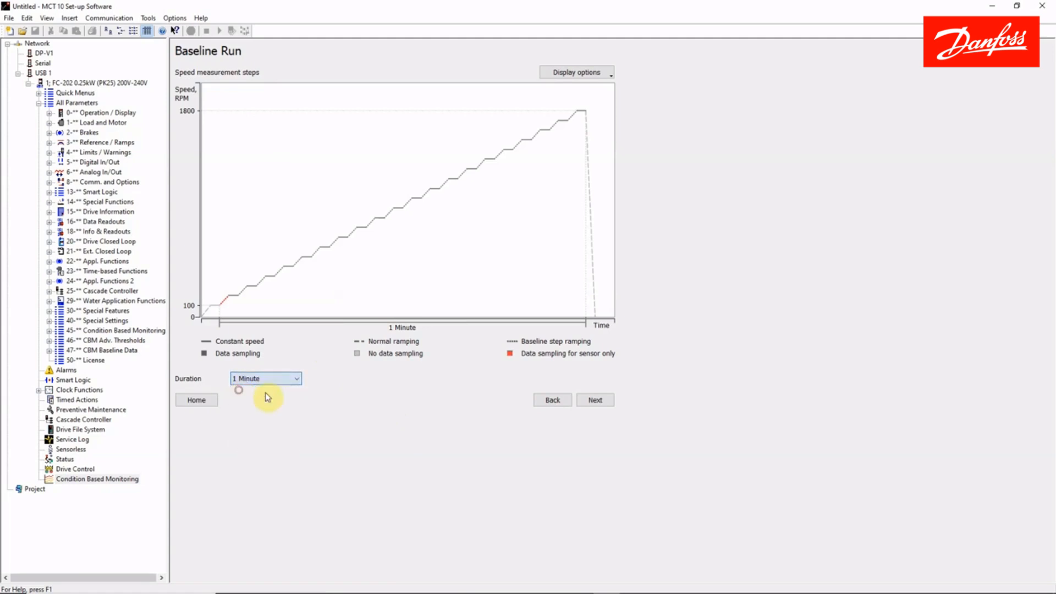
left_click(595, 400)
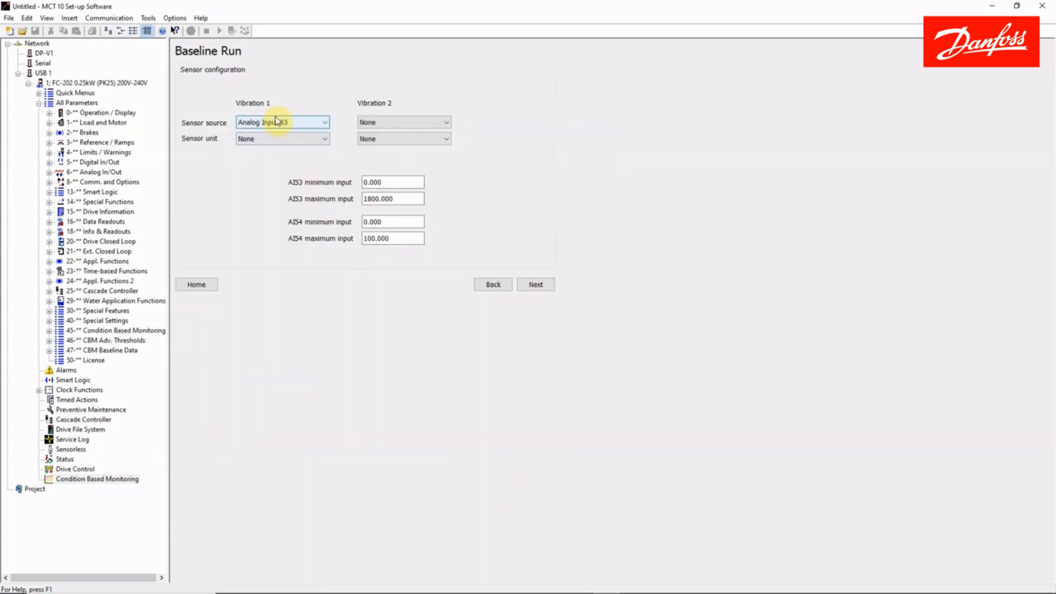
Configure the Vibration 1 sensor with source Analog Input 53, unit g and an AI53 maximum input of 10.
left_click(323, 121)
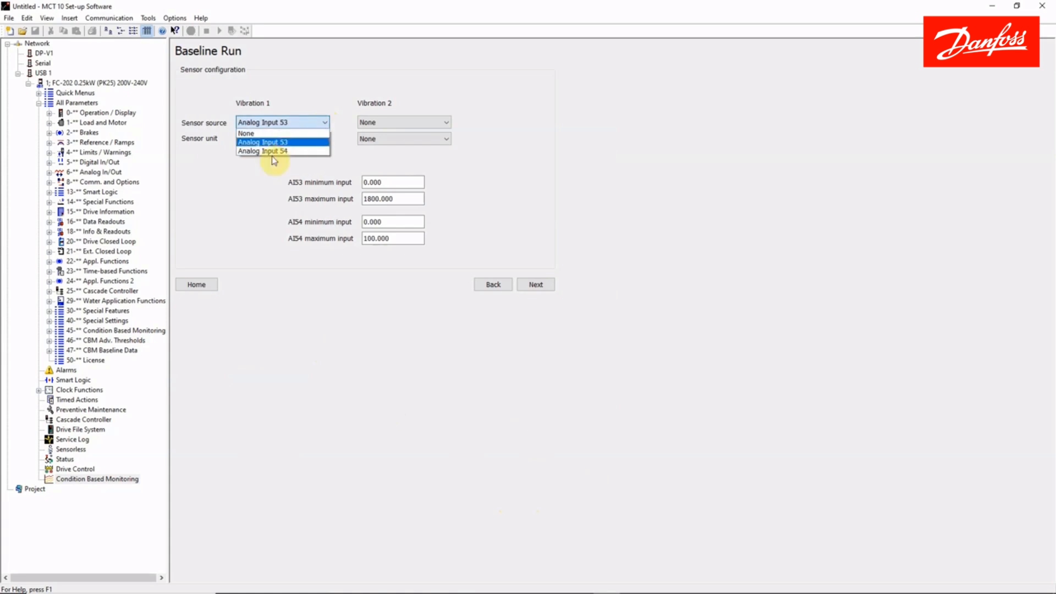
left_click(254, 190)
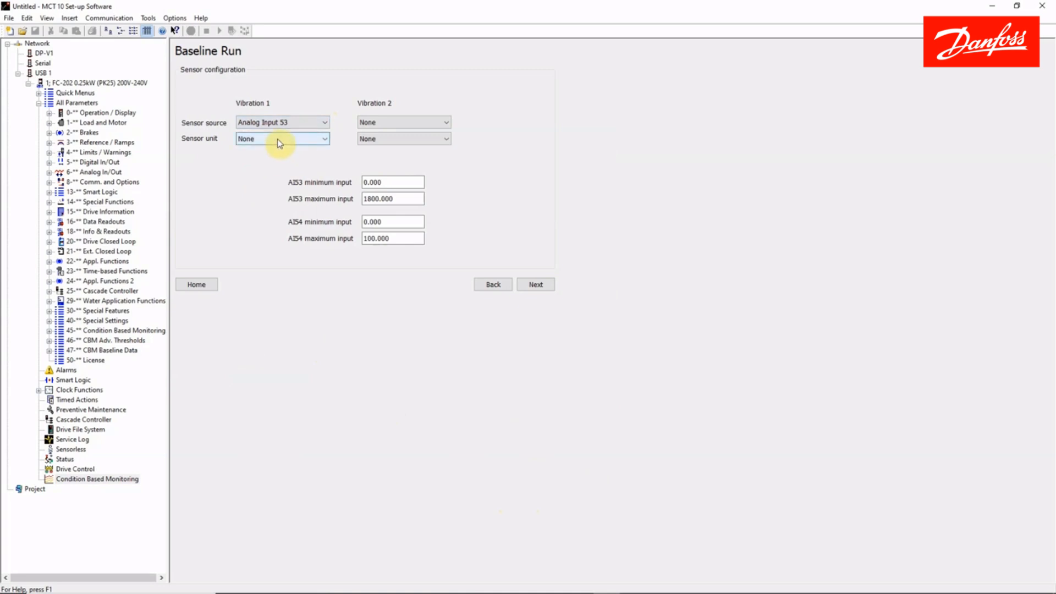
left_click(279, 142)
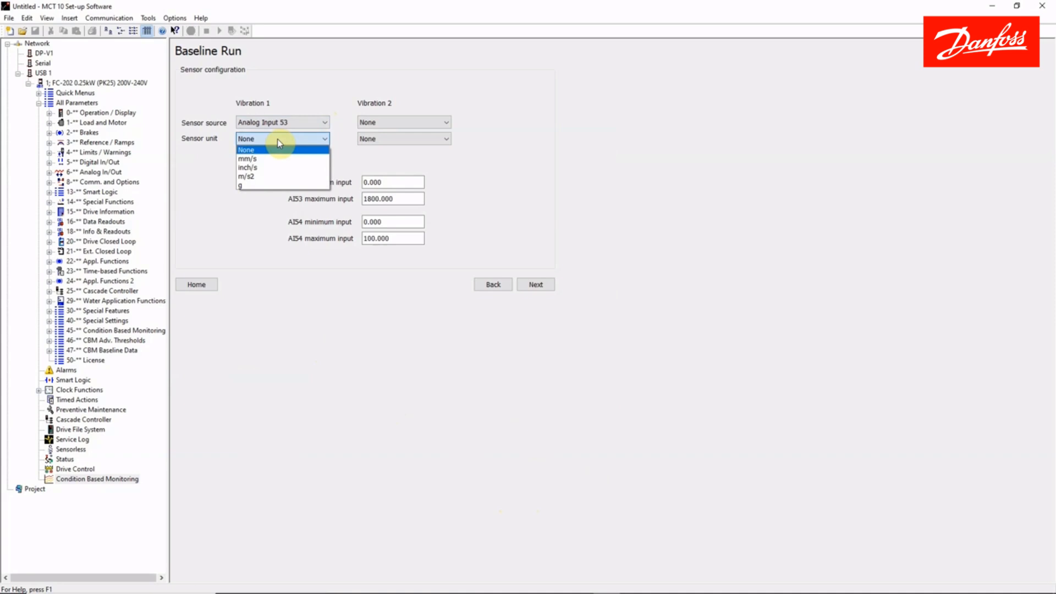
left_click(250, 187)
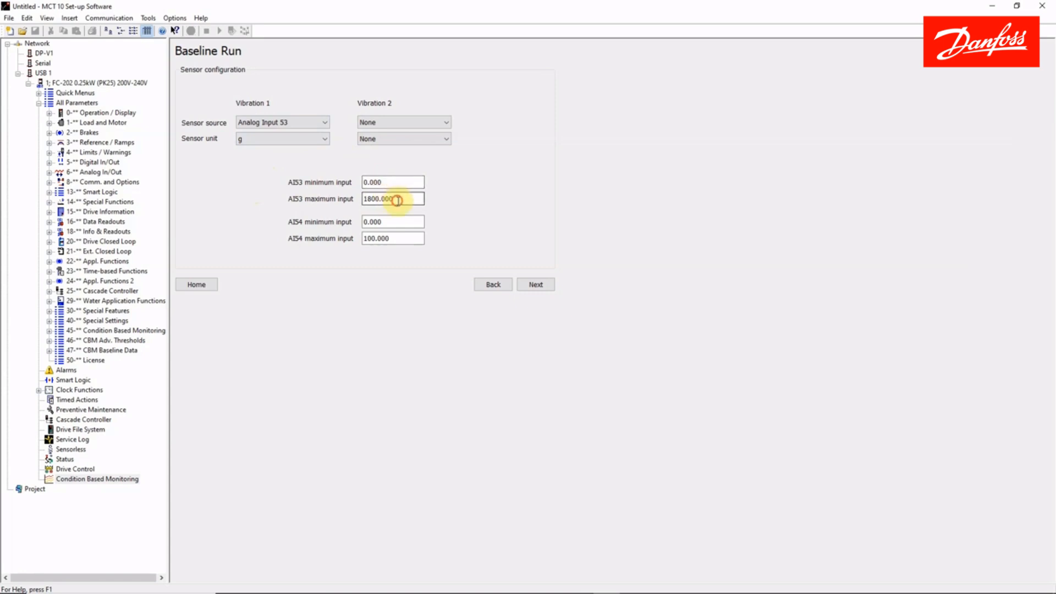
left_click_drag(396, 200, 363, 200)
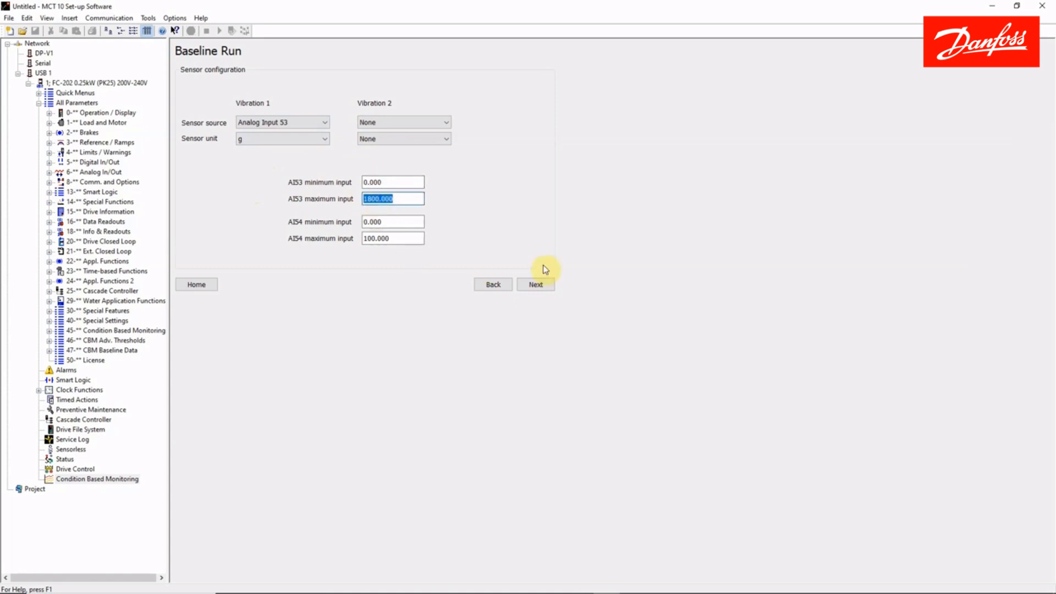
type("10")
left_click(529, 285)
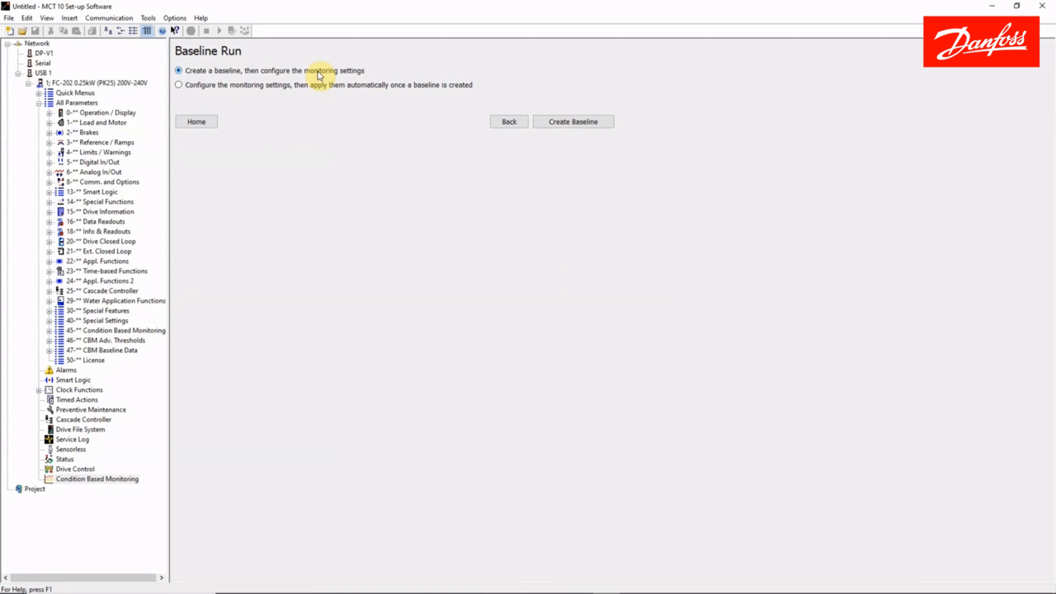
Create the baseline, switching to the LCP Simulator to start the run in Hand On mode.
left_click(569, 122)
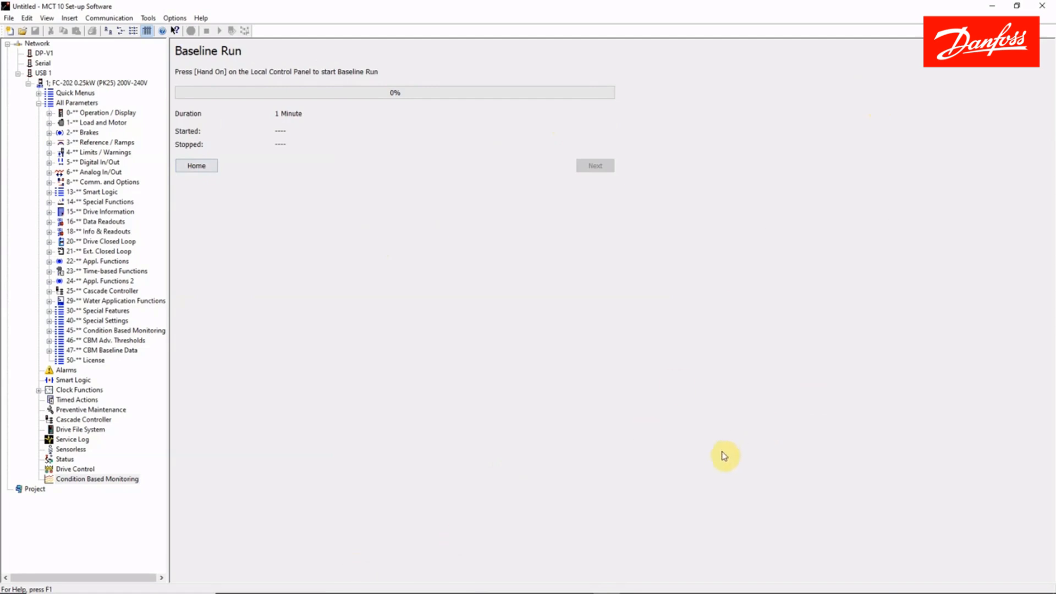
key("alt+Tab")
key("alt+Tab")
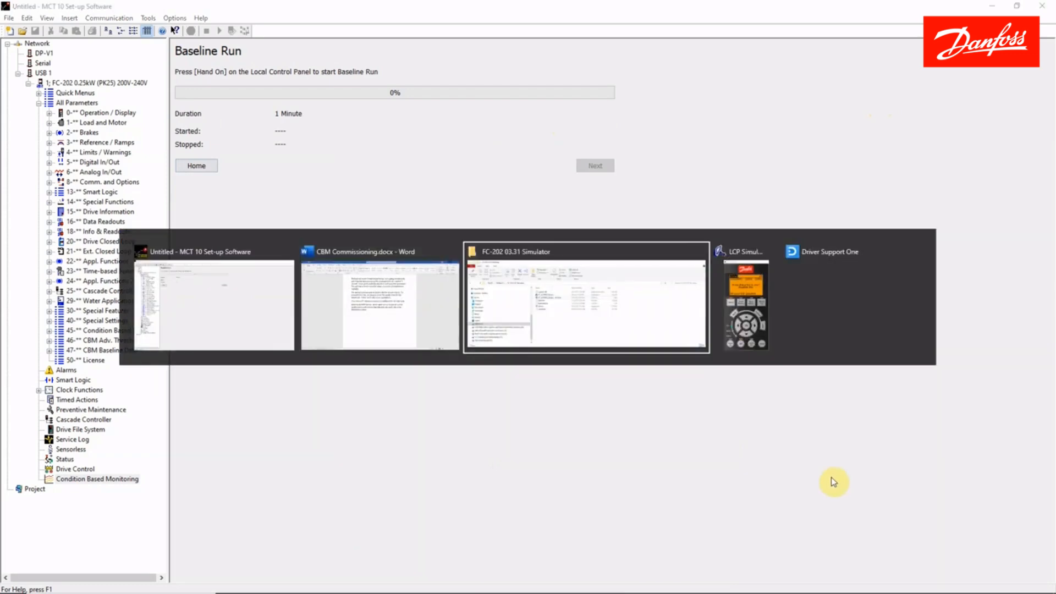
key("alt+Tab")
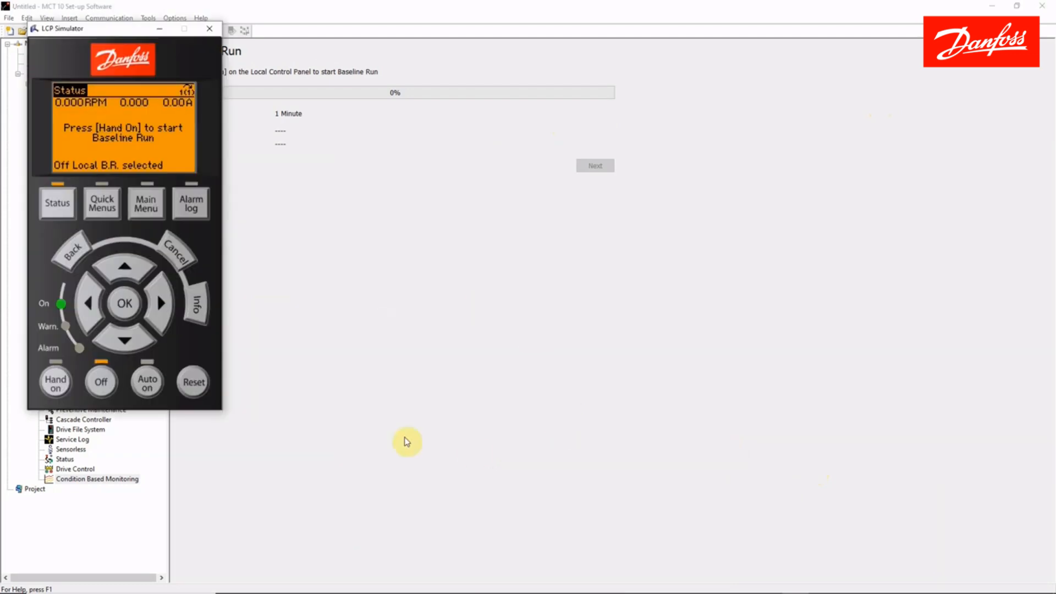
left_click(54, 390)
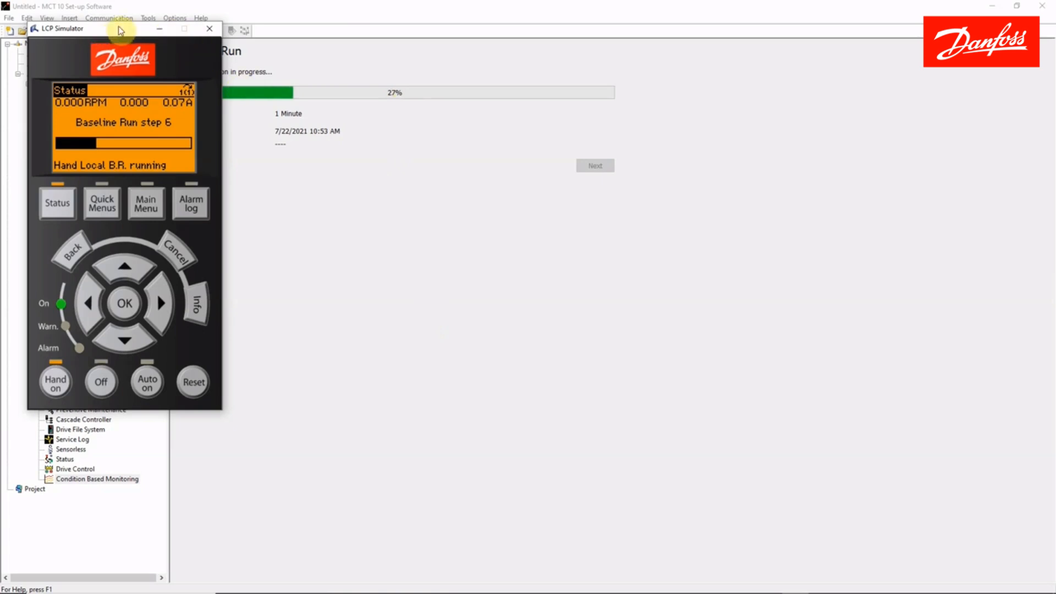
left_click_drag(121, 31, 109, 189)
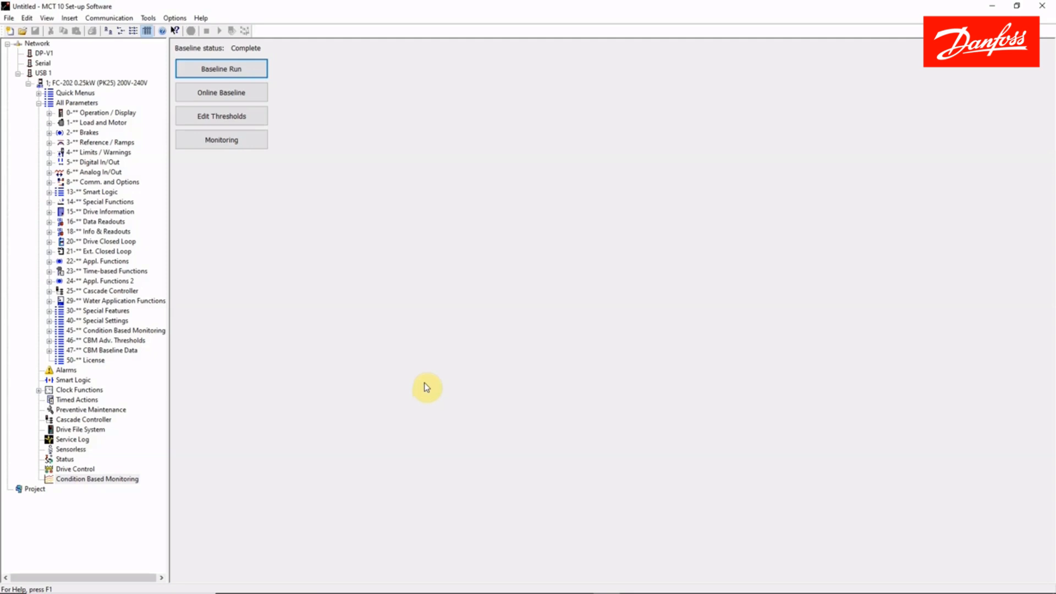
Open the threshold settings for editing and set the stator resonance active offset to 0.05 %.
left_click(222, 117)
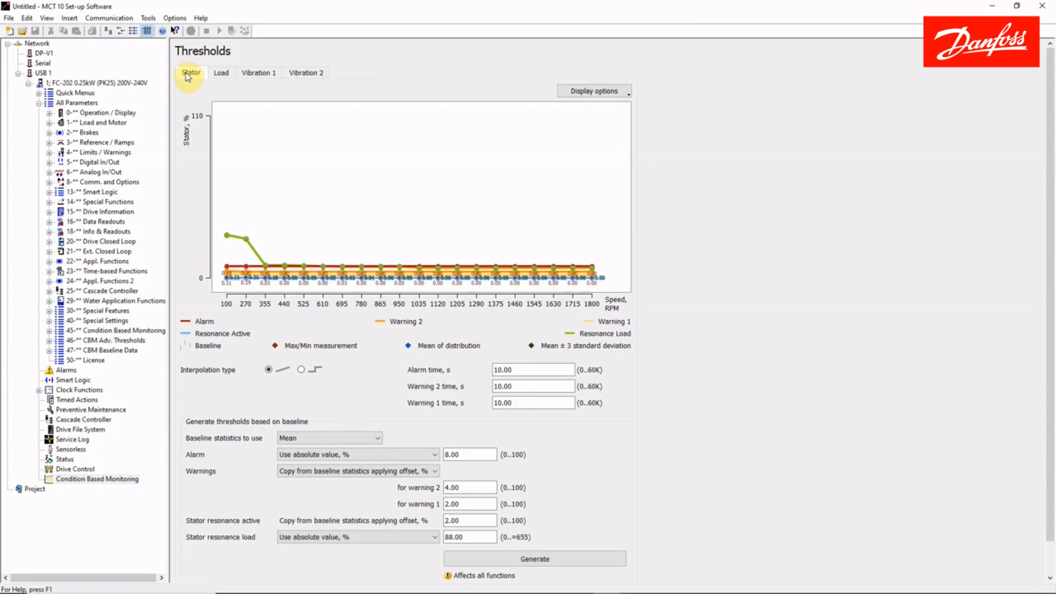
scroll(798, 274, "down", 1)
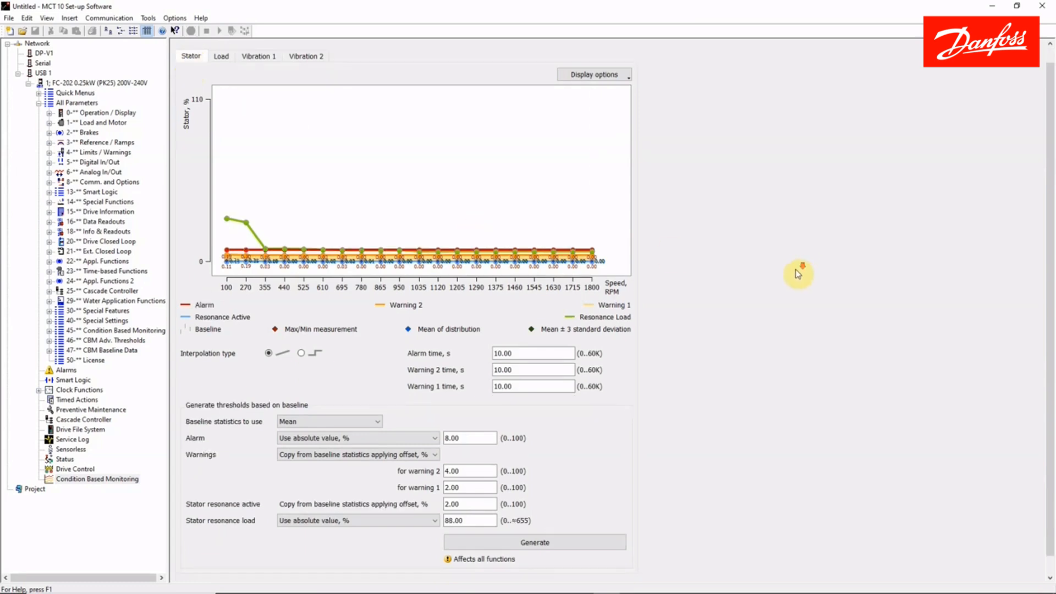
scroll(795, 289, "down", 1)
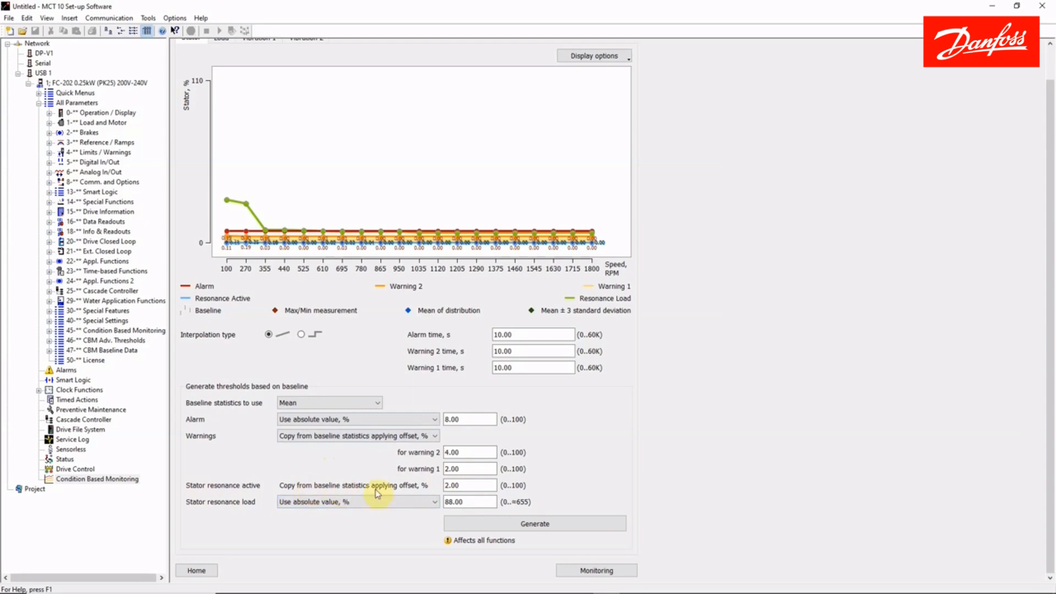
left_click(340, 503)
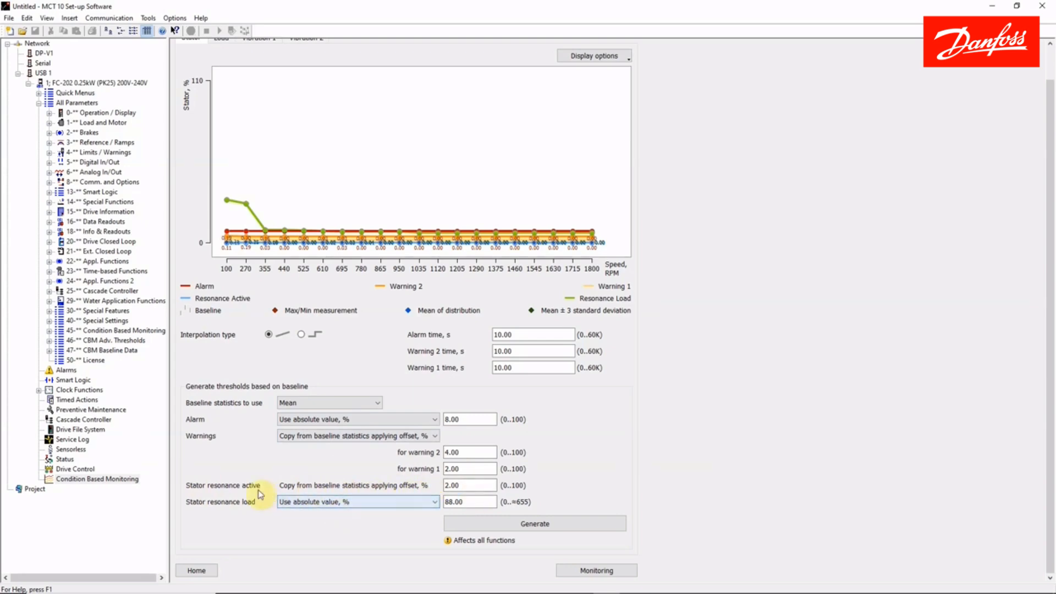
left_click(473, 499)
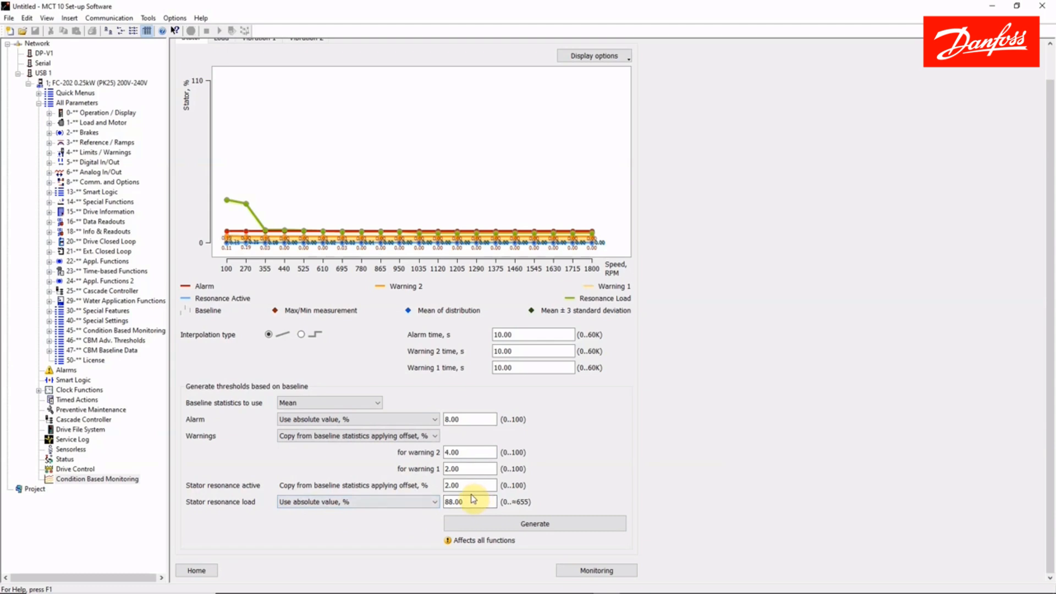
left_click(476, 487)
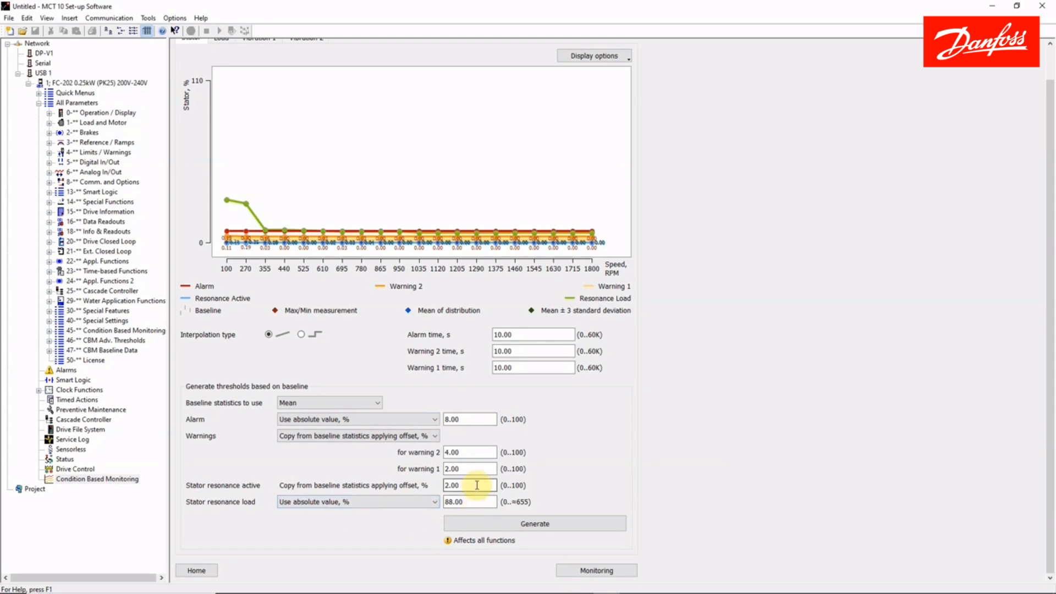
type("0.5")
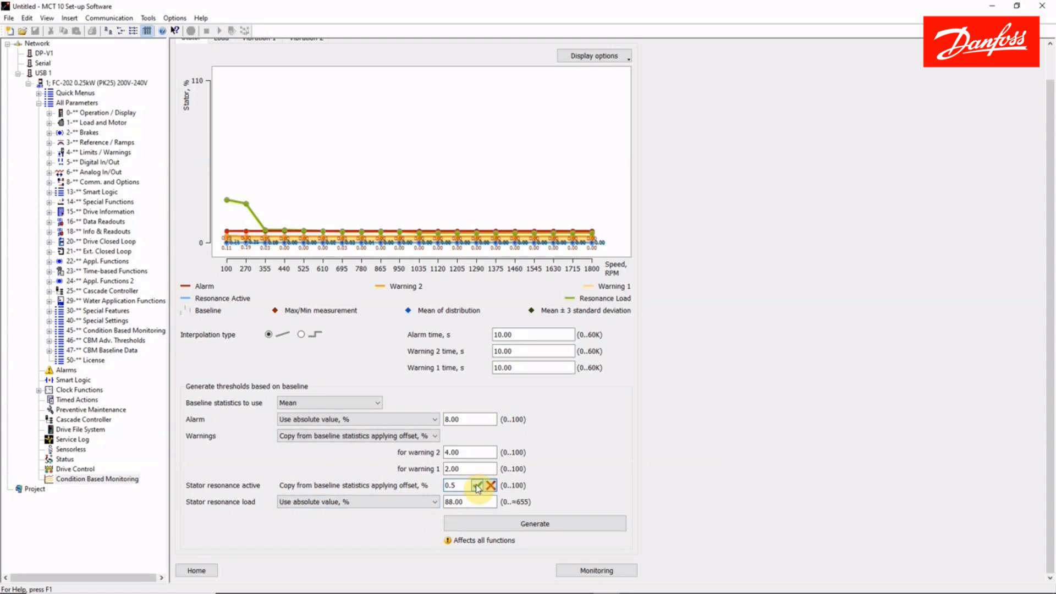
key("BackSpace")
type("05")
left_click(478, 486)
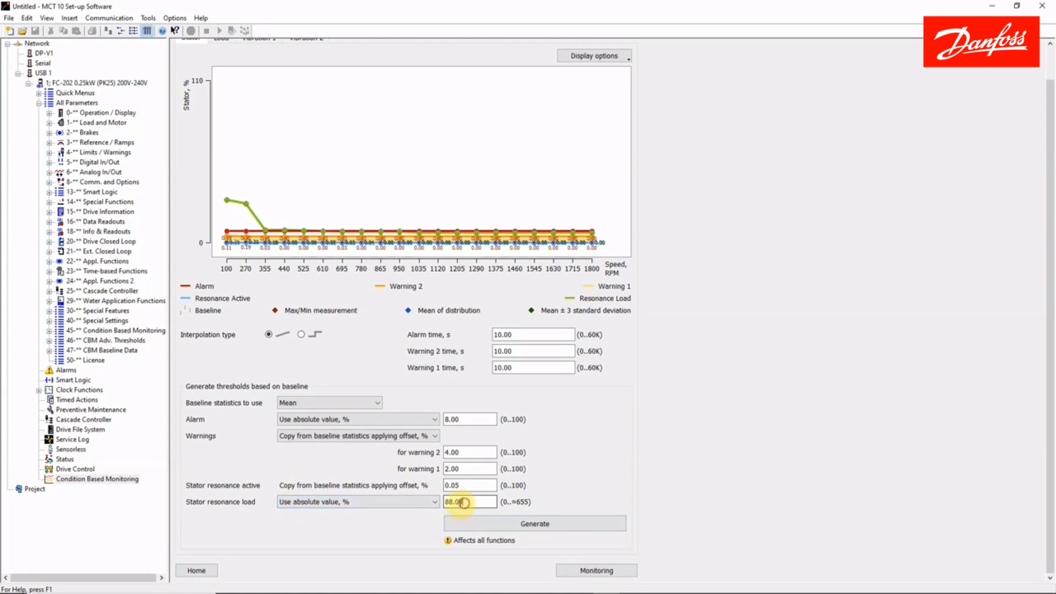
Set the stator resonance load absolute value to 2.00 %.
left_click_drag(465, 503, 432, 512)
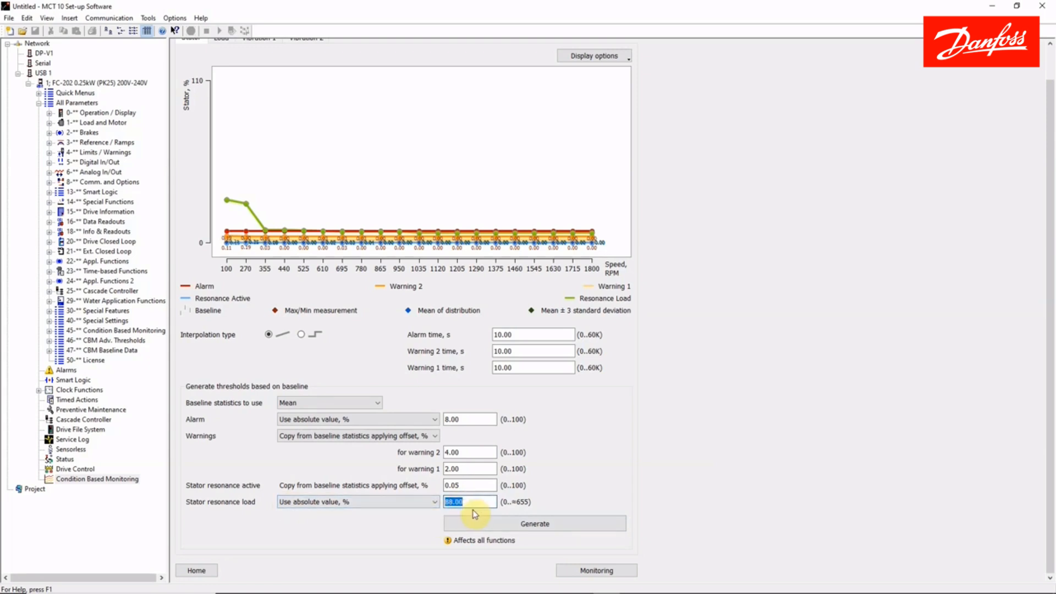
type("2.00")
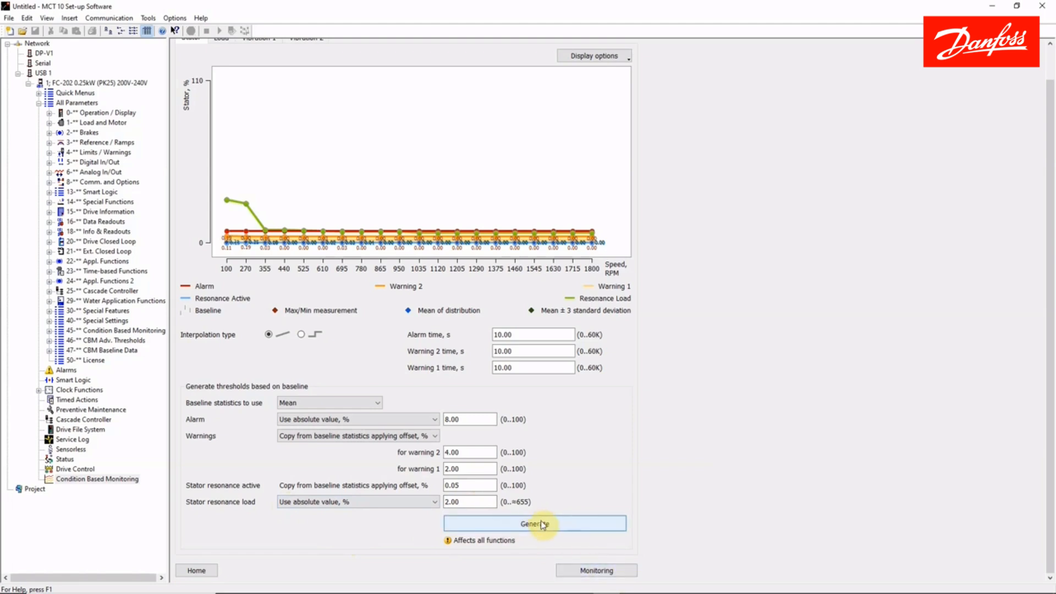
scroll(543, 524, "up", 1)
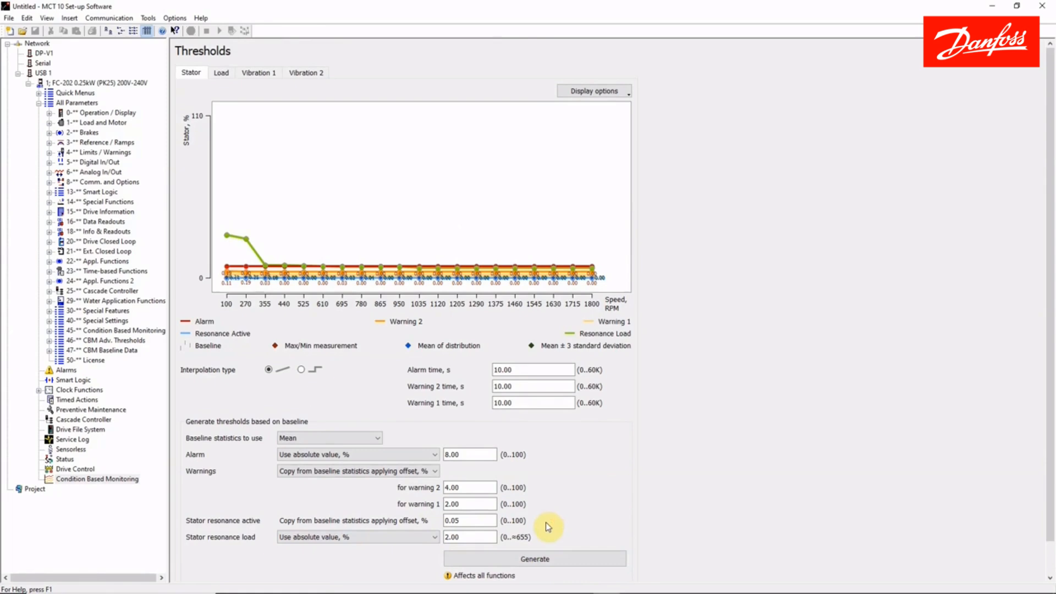
Set the Warning 2 time of the stator thresholds to 5 s.
scroll(545, 522, "down", 1)
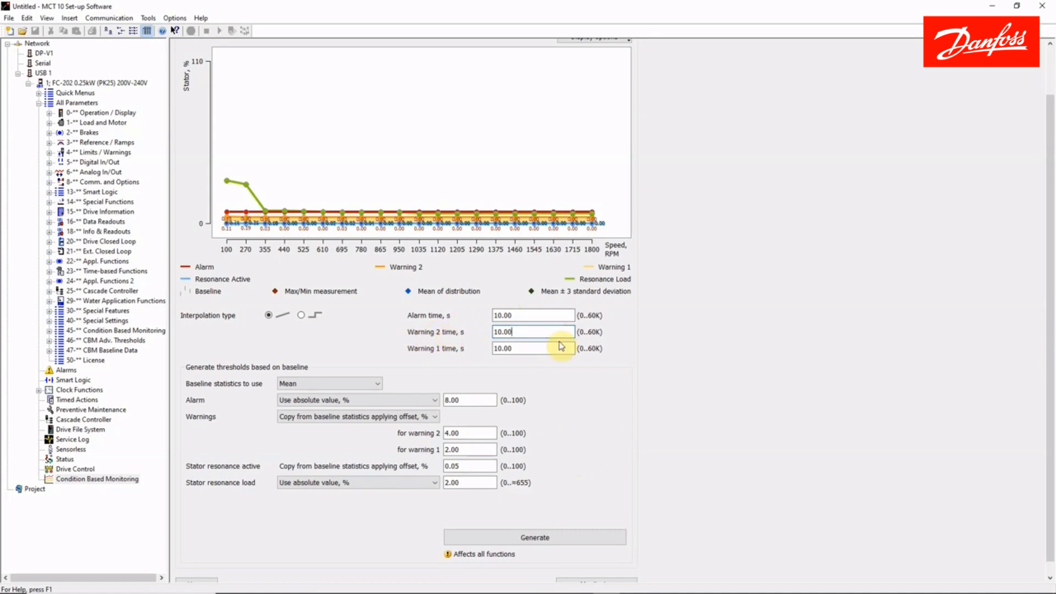
key("BackSpace")
key("BackSpace")
key("BackSpace")
key("BackSpace")
key("BackSpace")
type("5")
key("Return")
left_click(497, 352)
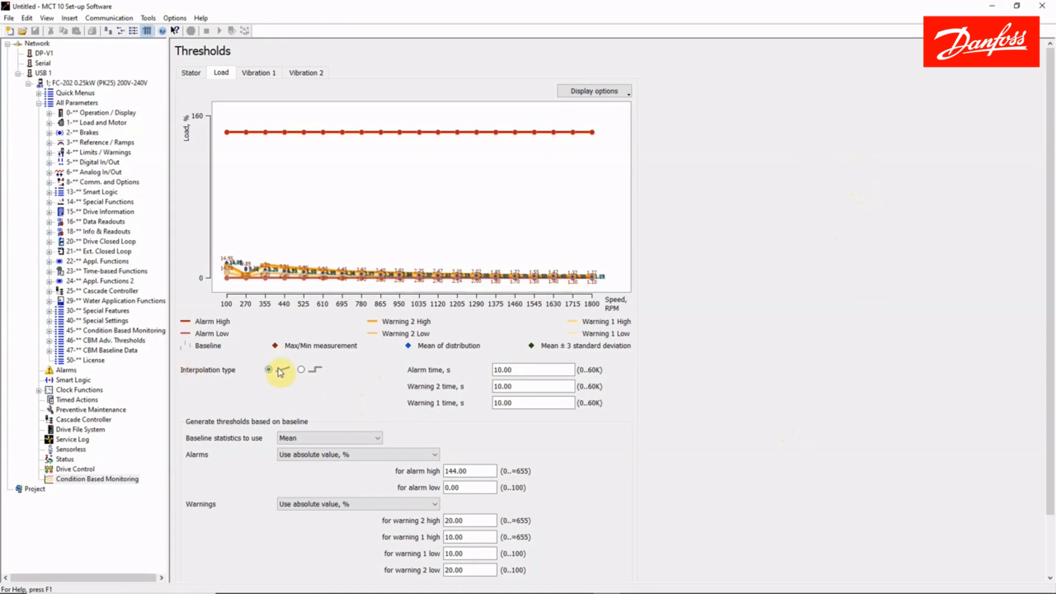
Base the Load thresholds on Mean ± 3 Standard Deviation and have the warnings copied from baseline statistics applying a factor.
left_click(299, 438)
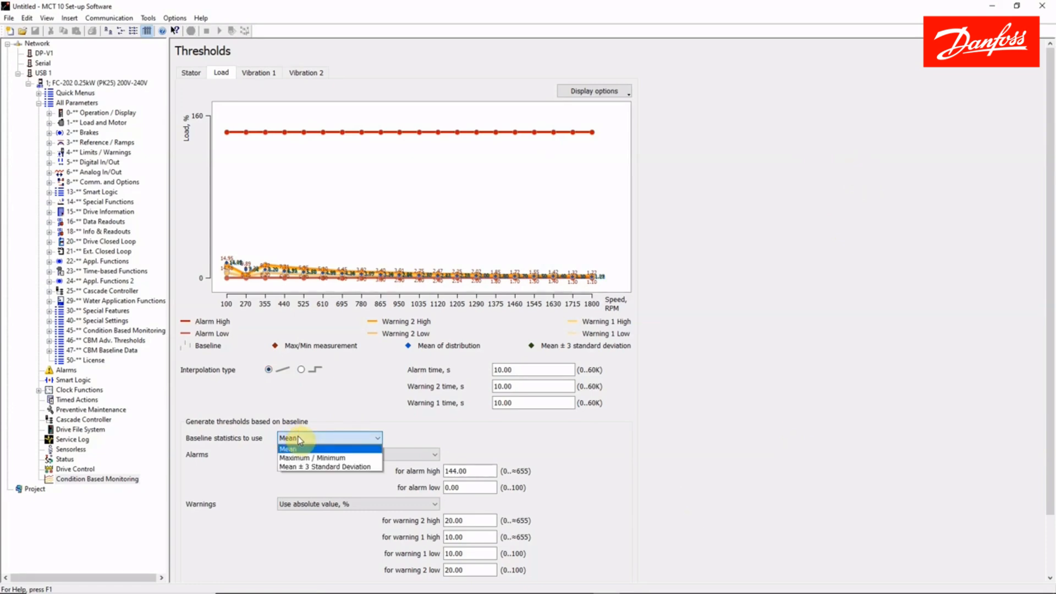
left_click(296, 467)
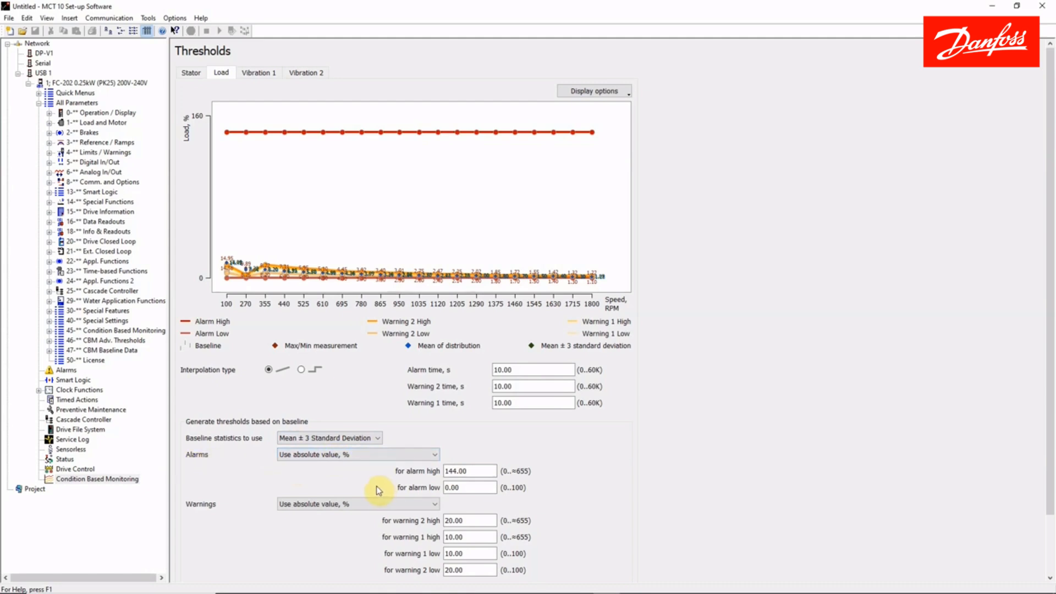
left_click(414, 503)
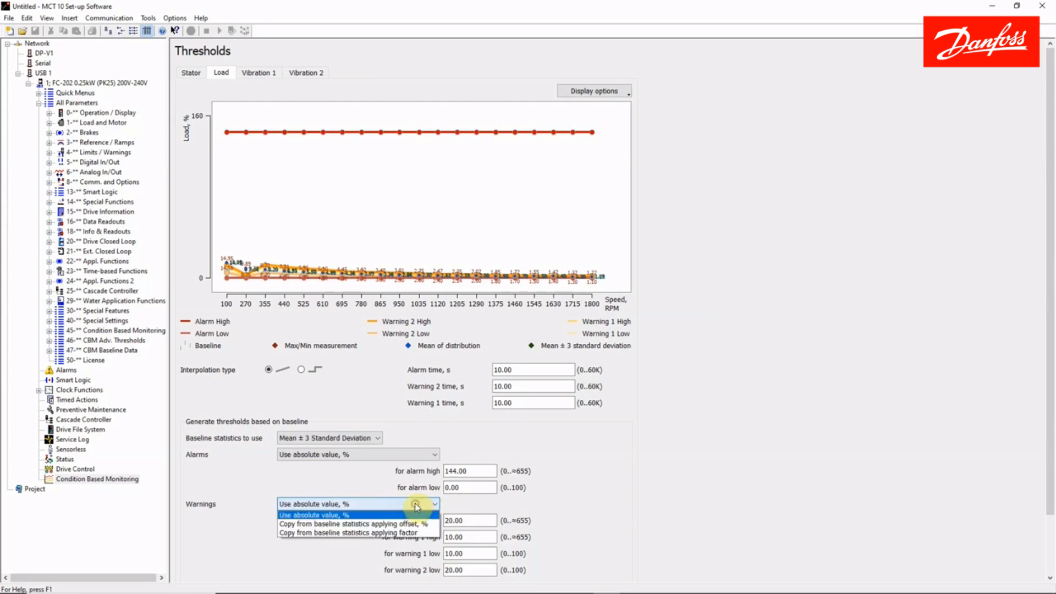
left_click(333, 533)
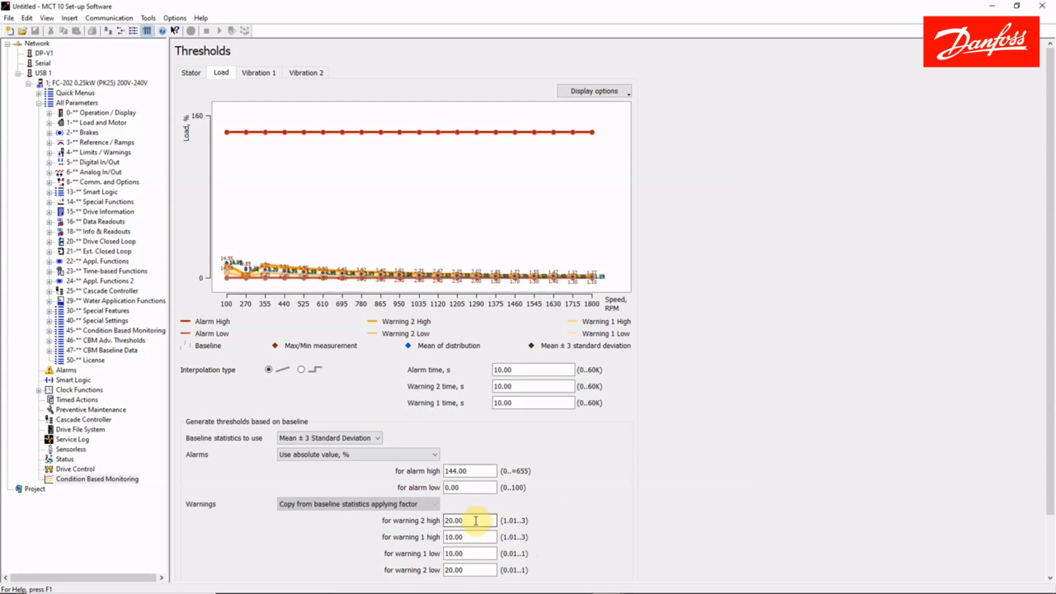
Set the warning 2 high factor of the Load thresholds to 1.2.
left_click_drag(477, 521, 443, 522)
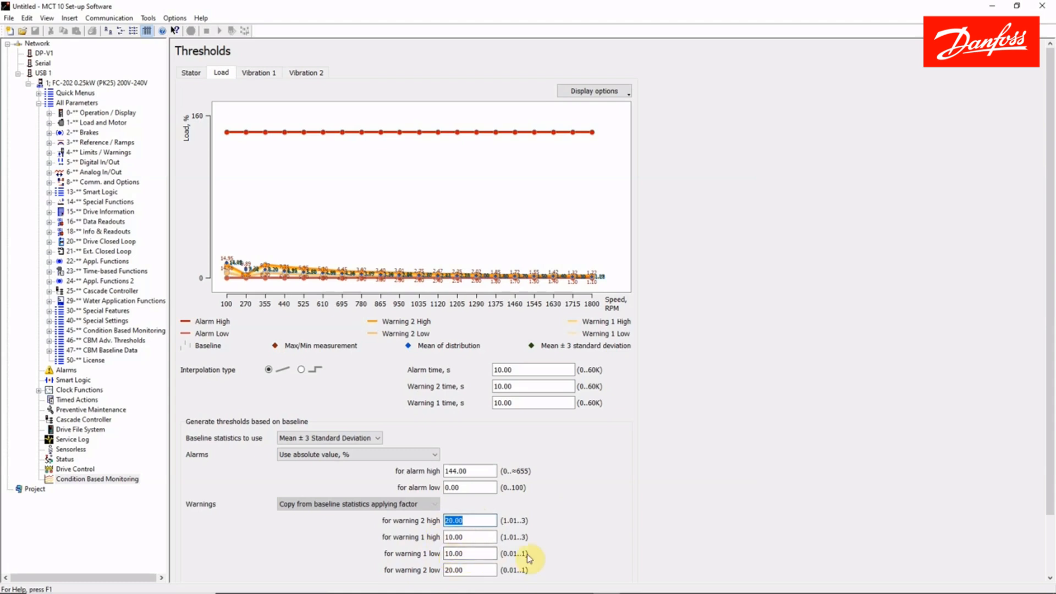
type("1.2")
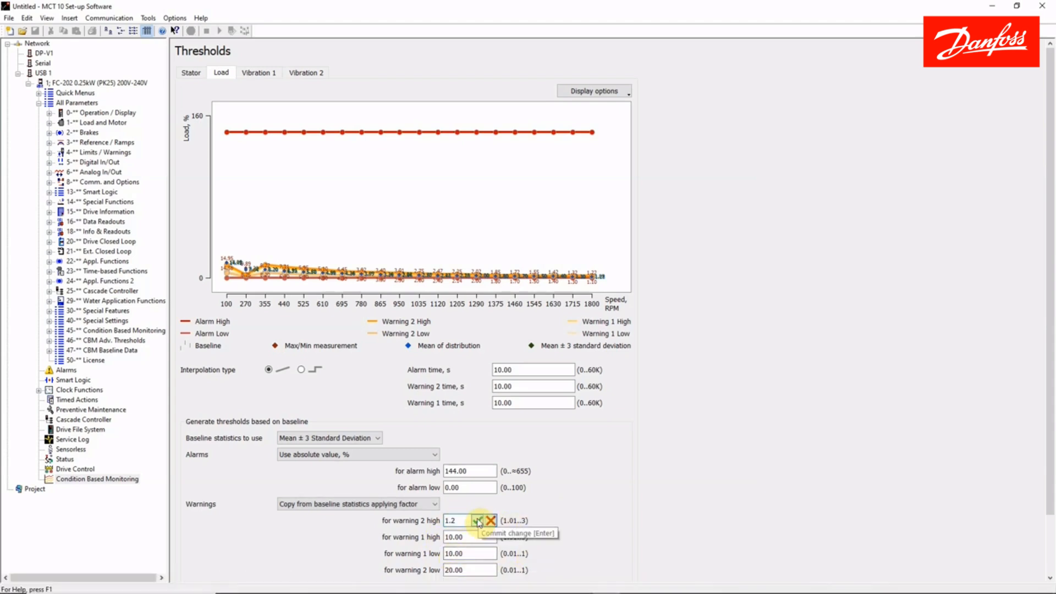
left_click(477, 520)
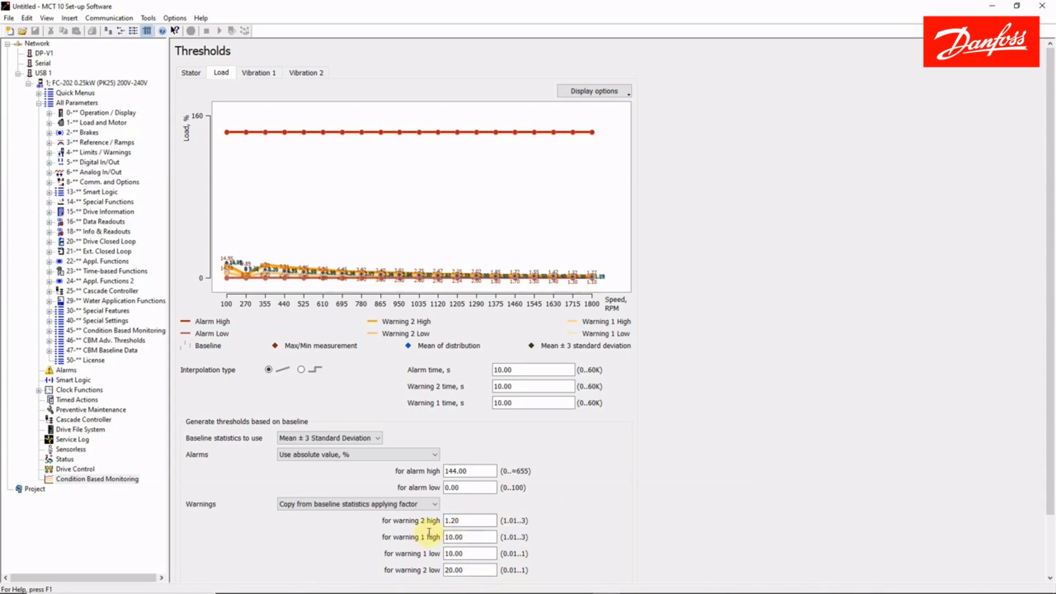
Set the warning 1 high factor of the Load thresholds to 1.1.
left_click_drag(472, 537, 440, 538)
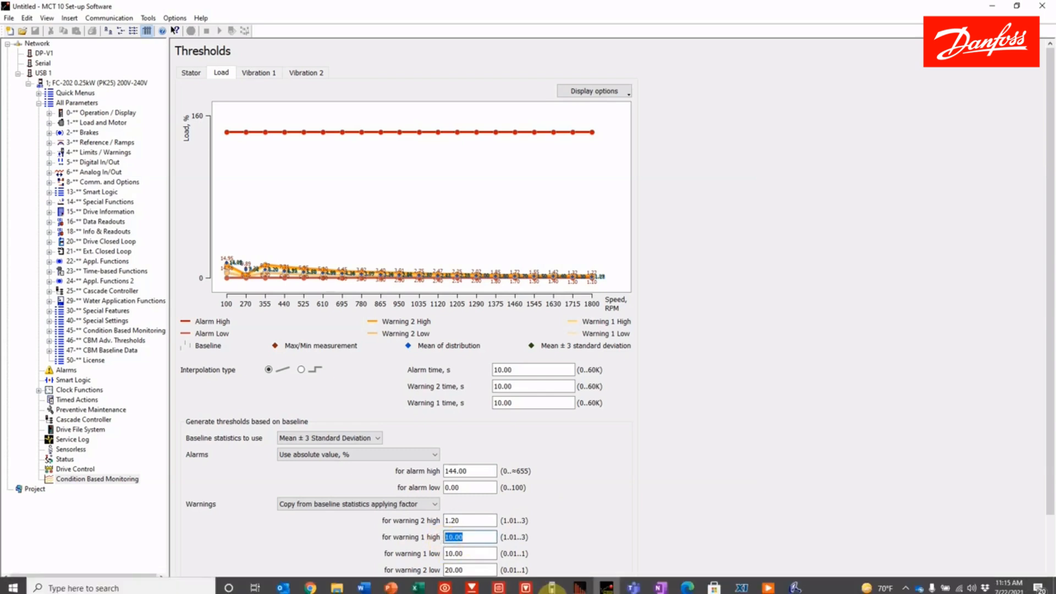
type("1.1")
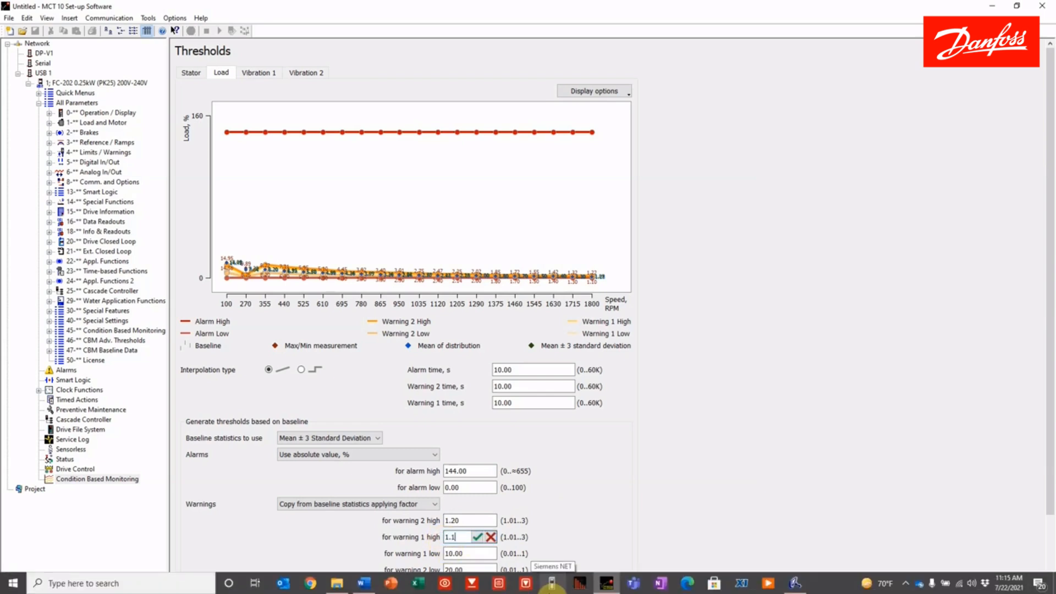
left_click(477, 537)
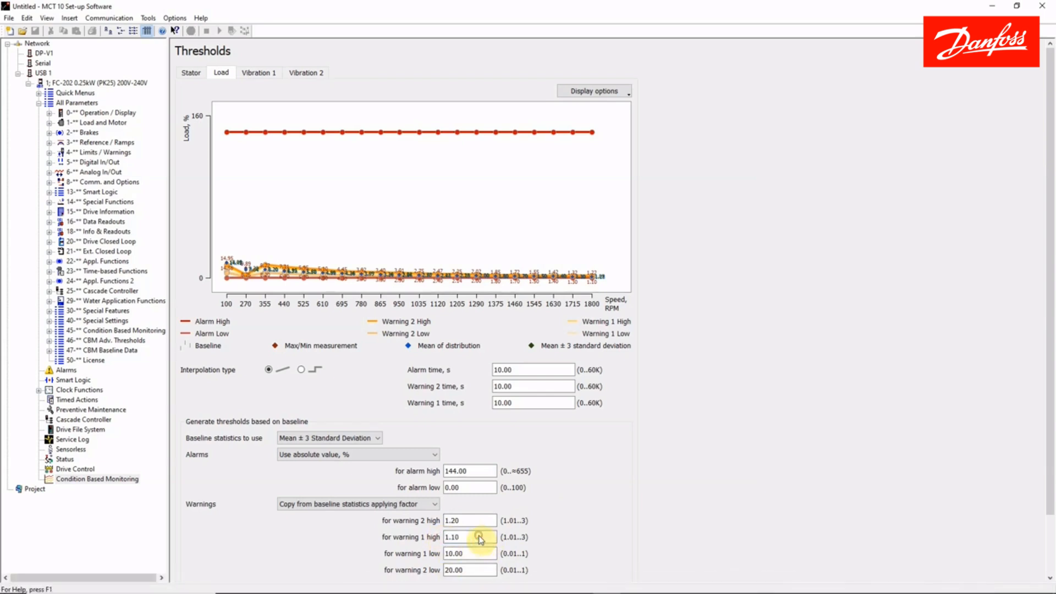
Set the low warning factors of the Load thresholds to 0.9 for warning 1 and 0.8 for warning 2.
scroll(480, 539, "down", 1)
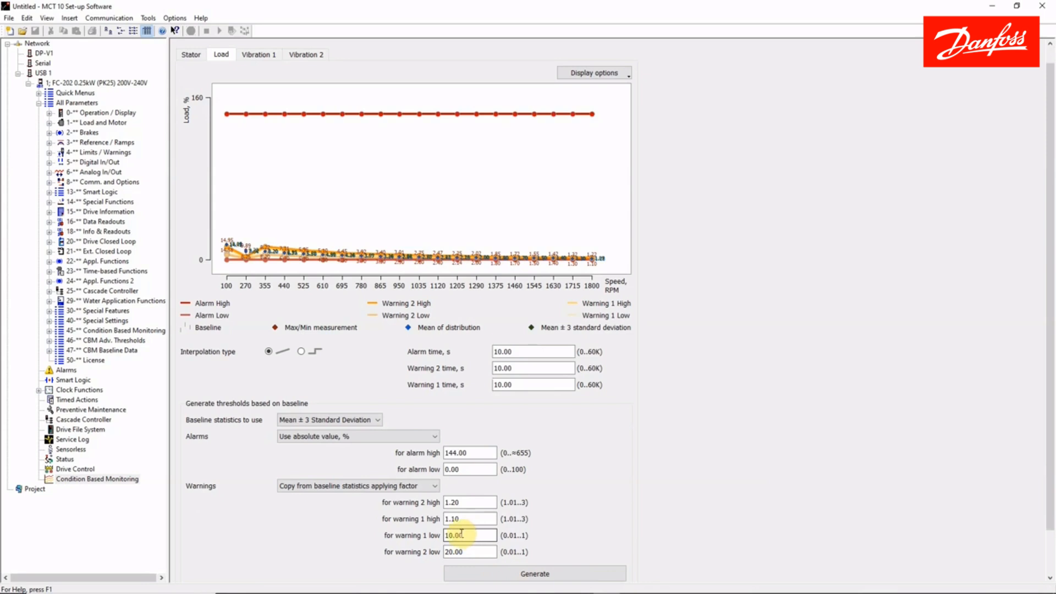
double_click(465, 536)
left_click_drag(465, 535, 445, 536)
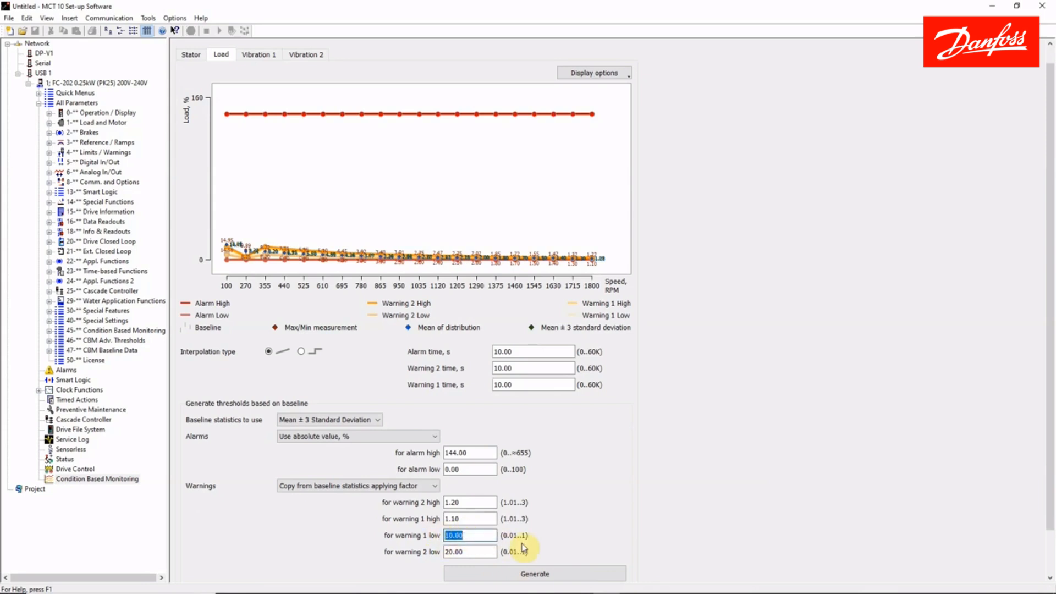
type(".9")
left_click(482, 553)
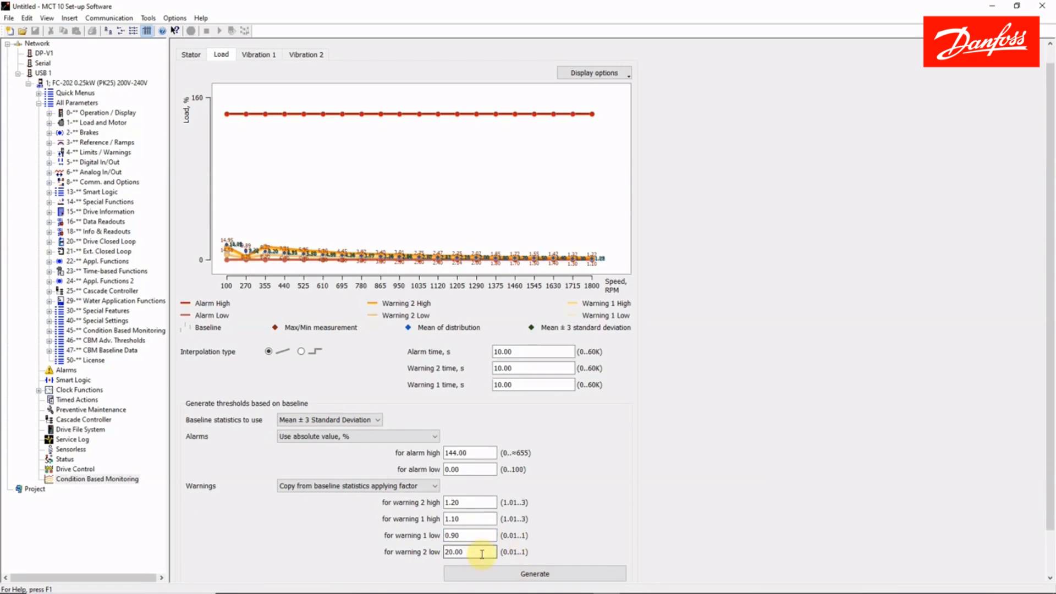
key("BackSpace")
key("BackSpace")
key("BackSpace")
key("BackSpace")
key("BackSpace")
type(".8")
left_click(478, 553)
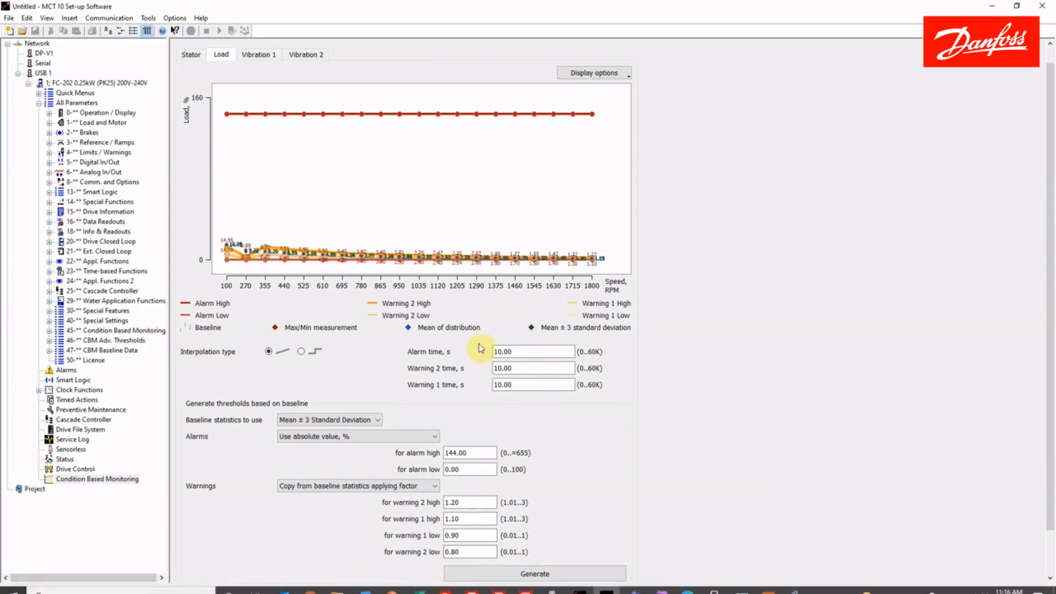
Set the Warning 2 time of the Load thresholds to 5 s.
left_click_drag(516, 368, 483, 369)
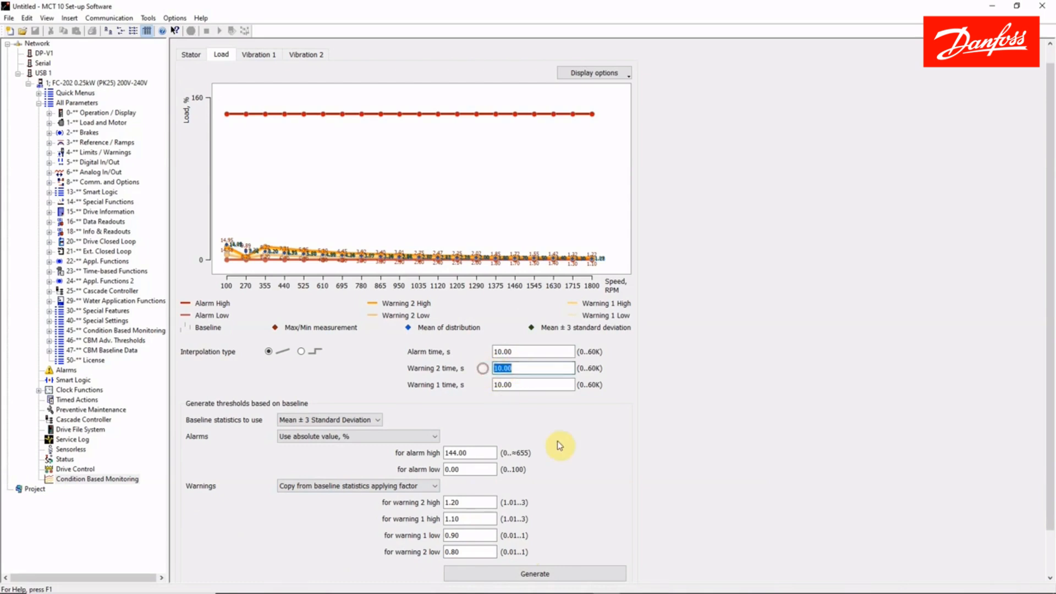
type("5")
key("Return")
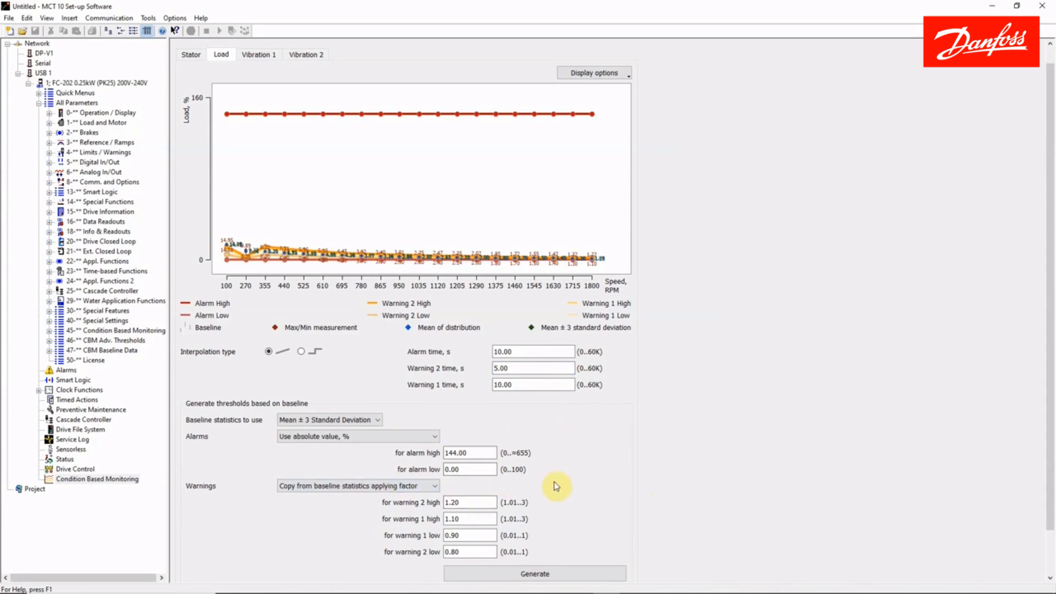
scroll(553, 481, "down", 2)
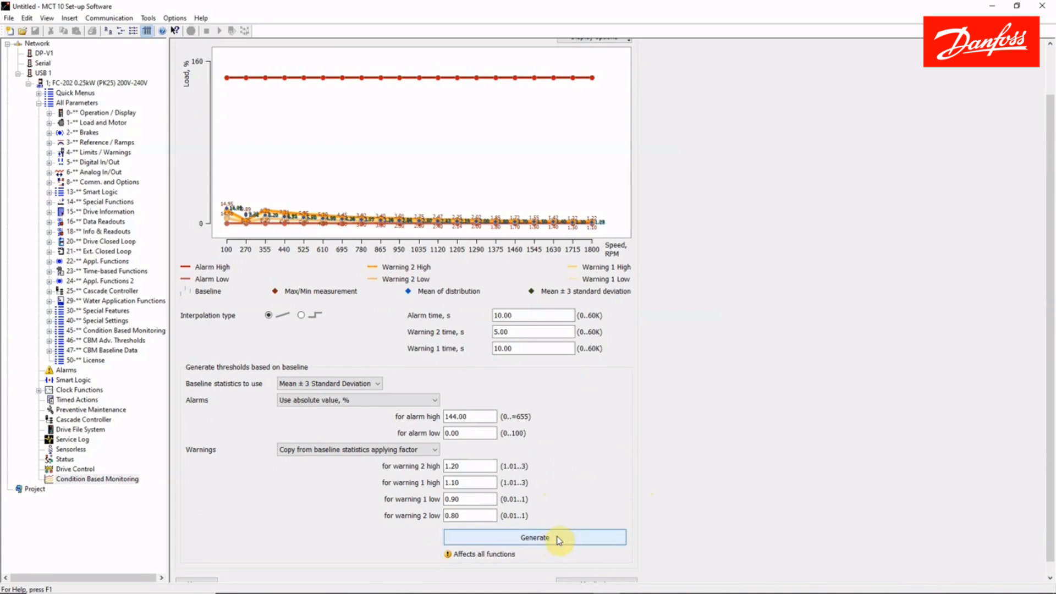
scroll(559, 540, "down", 1)
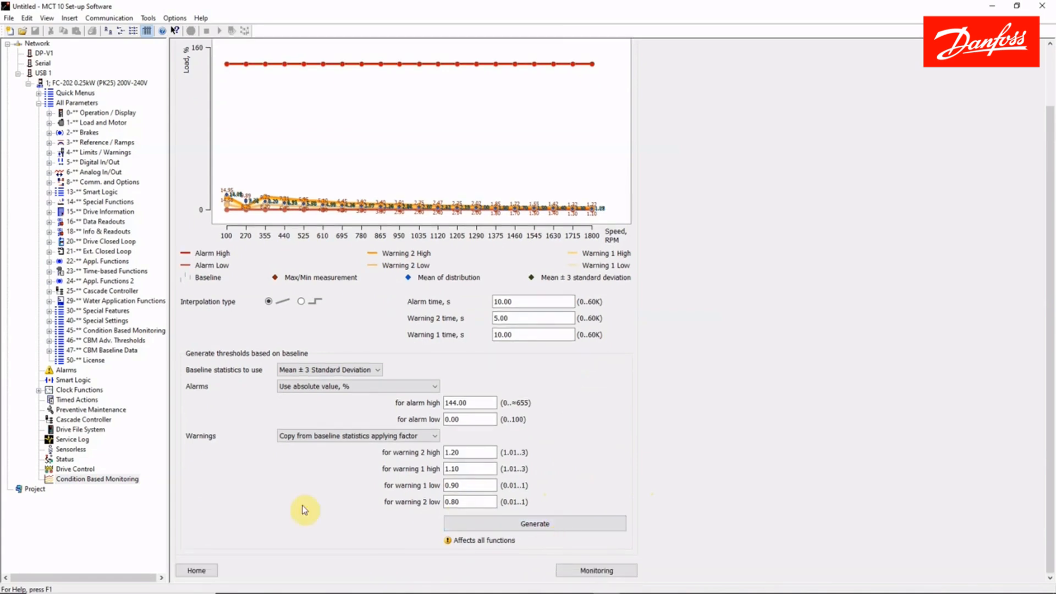
scroll(567, 517, "up", 4)
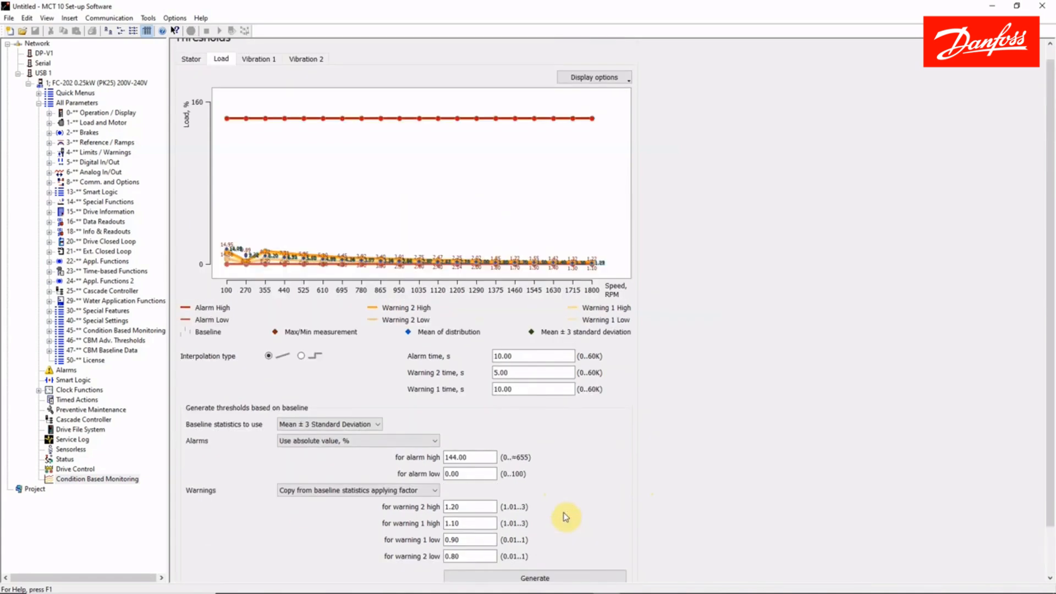
scroll(583, 499, "down", 4)
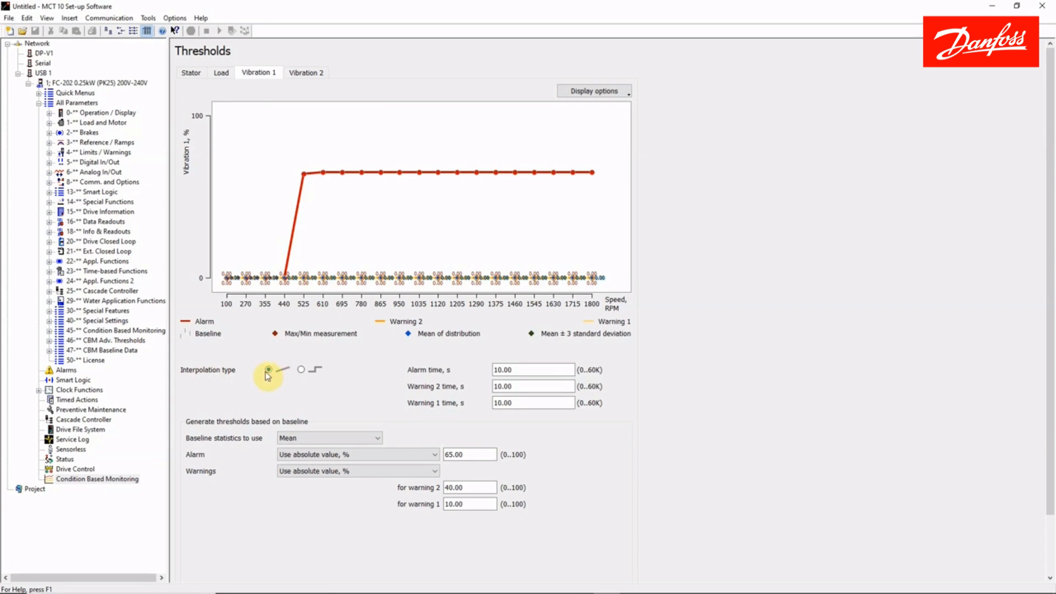
Switch the Vibration 1 thresholds to stepped interpolation and base them on the Maximum / Minimum baseline statistics.
left_click(301, 371)
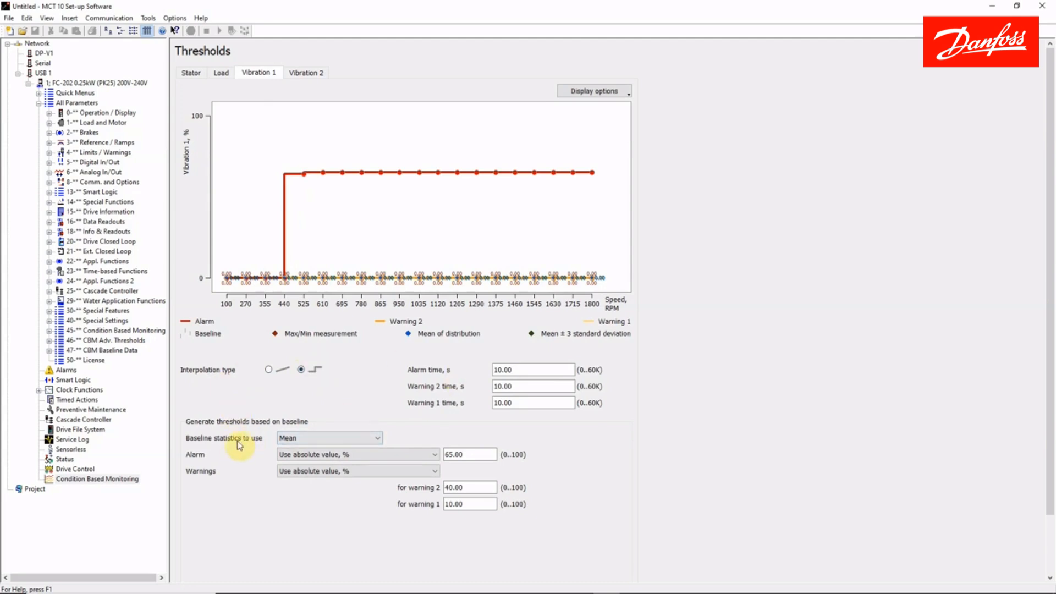
left_click(326, 439)
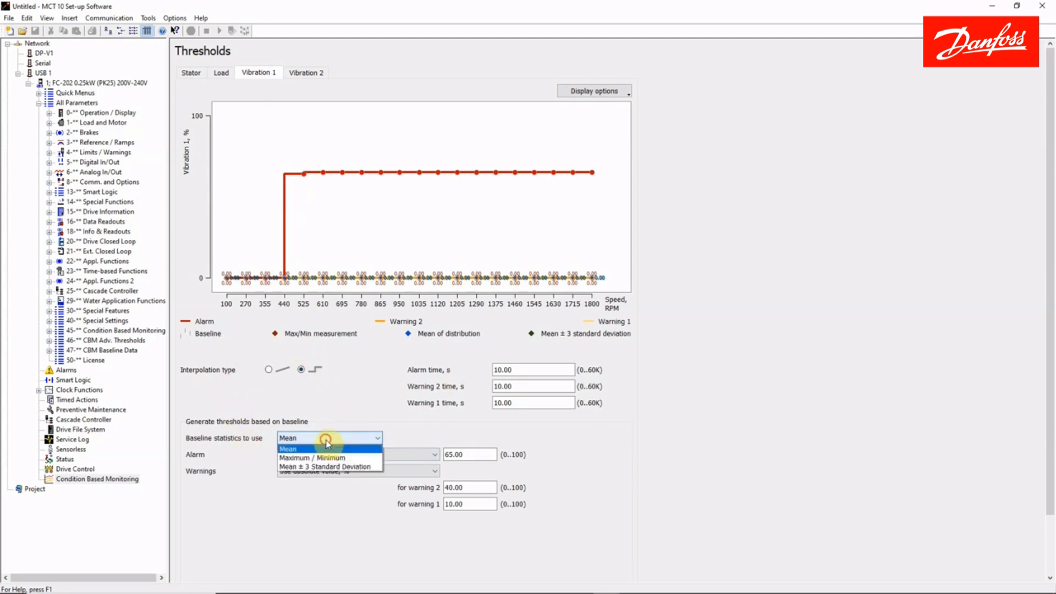
left_click(325, 458)
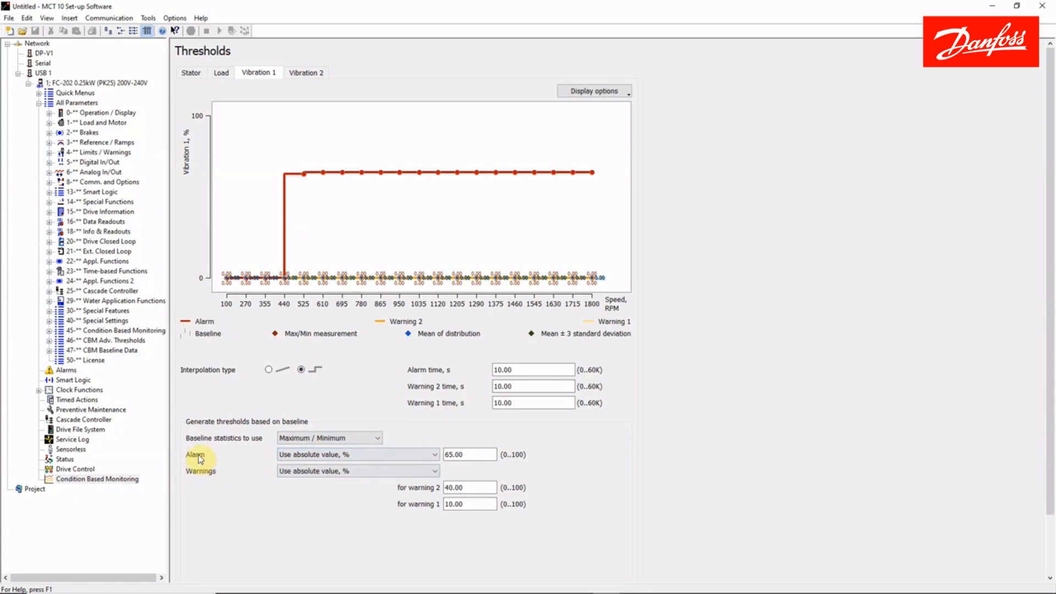
Have the Vibration 1 warnings copied from baseline statistics applying a factor, with 1.5 for warning 2 and 1.3 for warning 1.
left_click(304, 475)
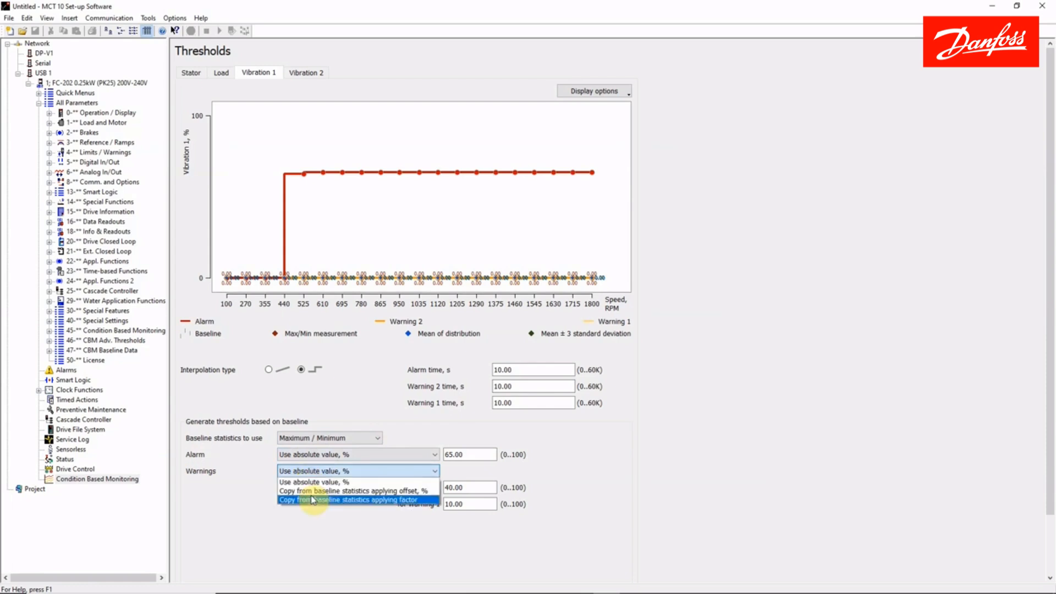
left_click(311, 499)
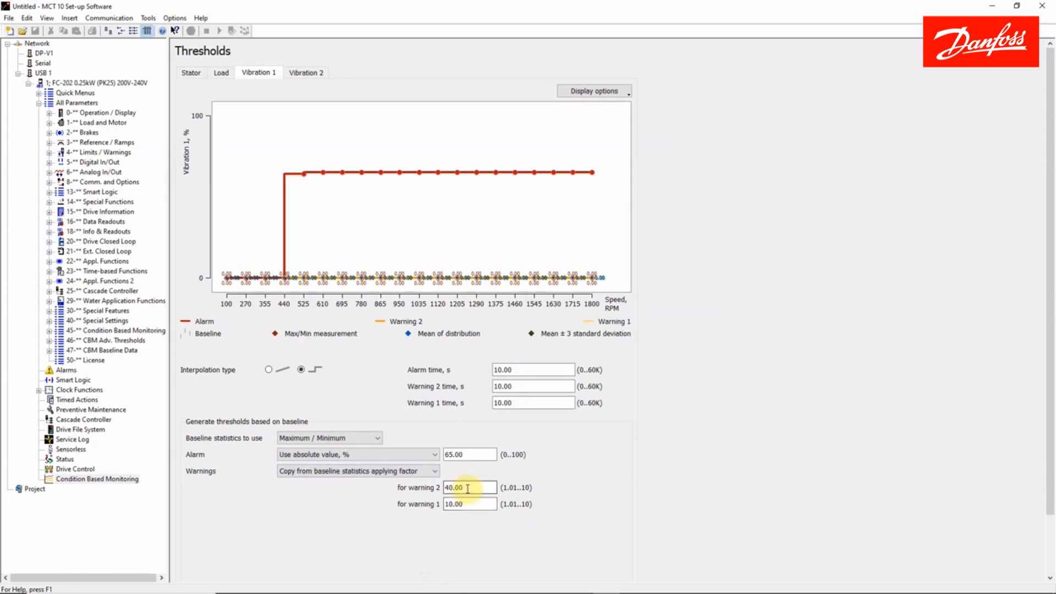
left_click_drag(467, 488, 443, 488)
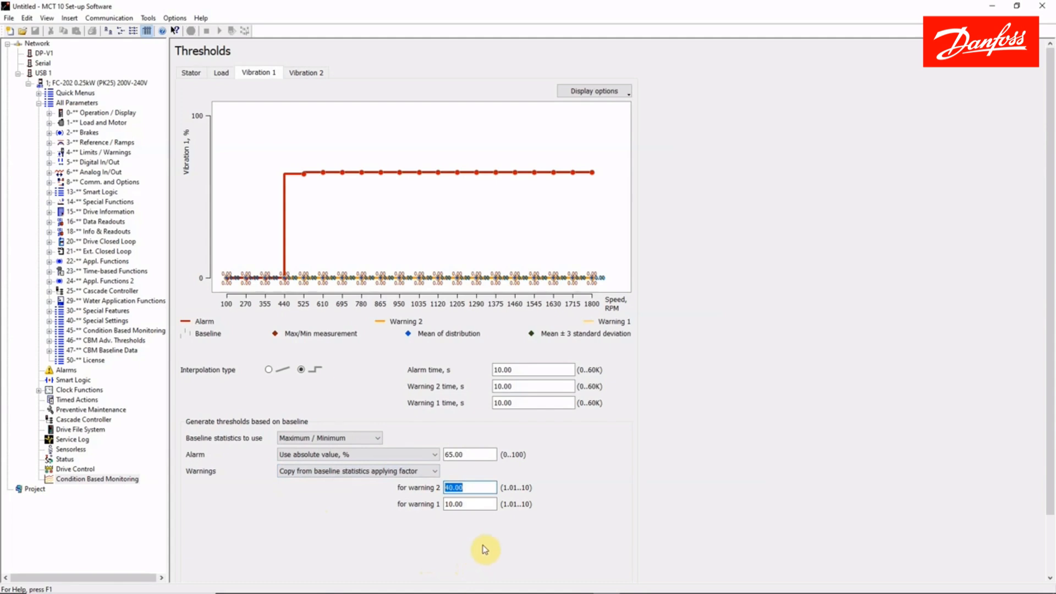
type("1.50")
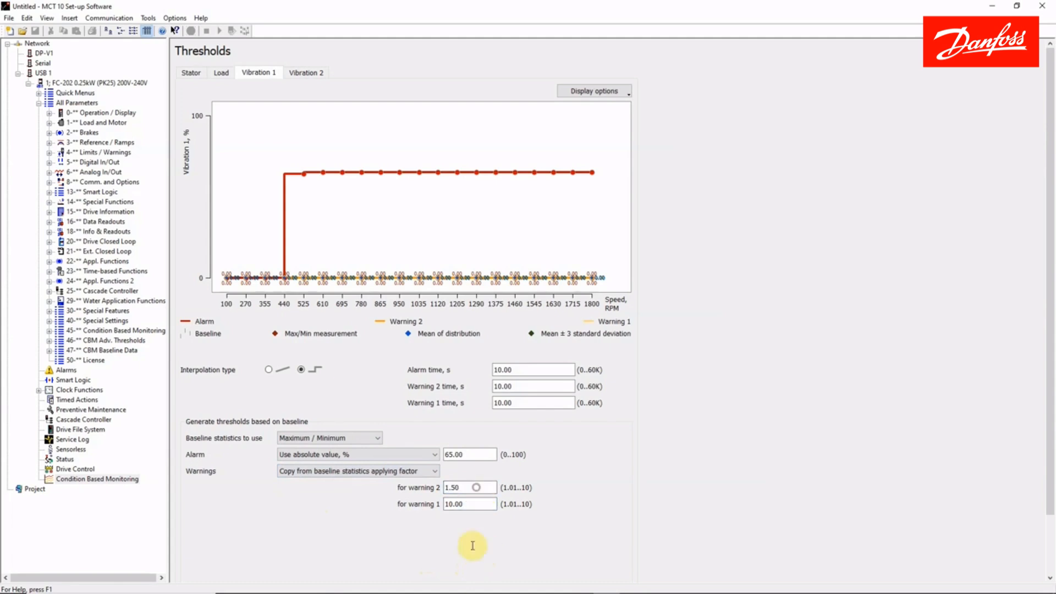
key("Tab")
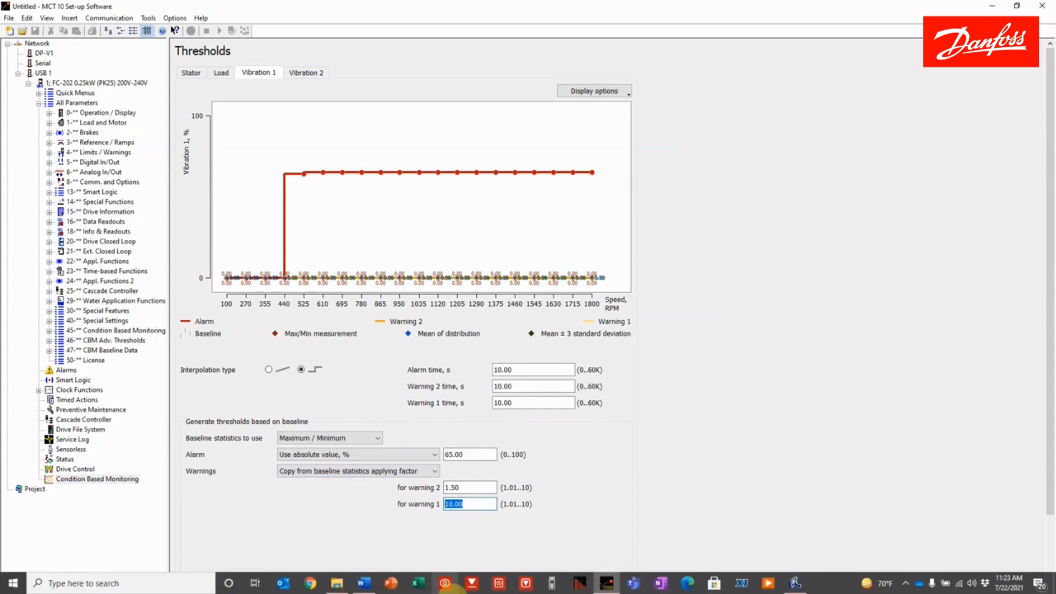
type("1.3")
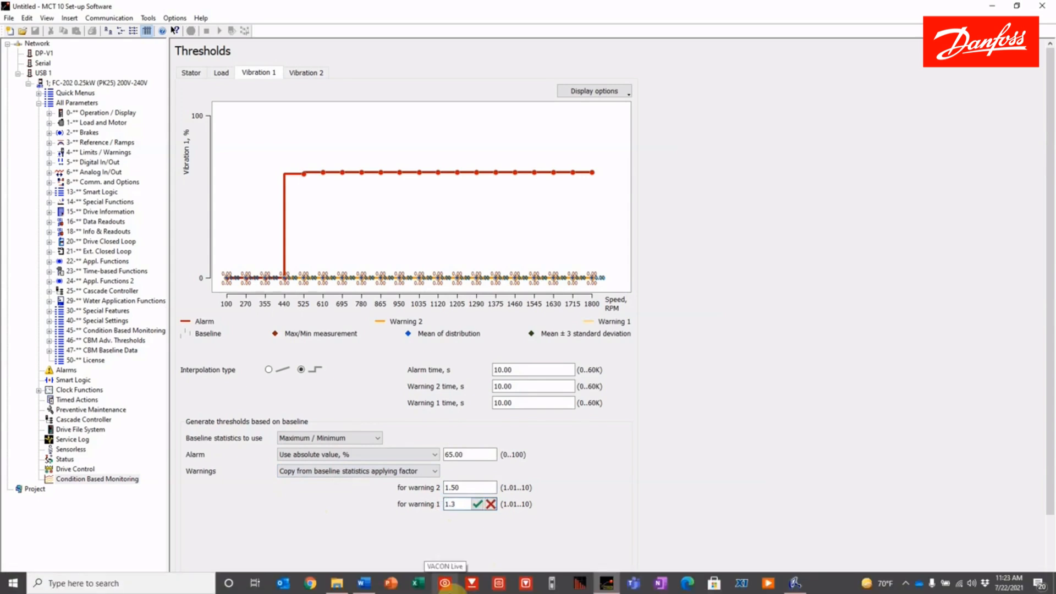
left_click(478, 504)
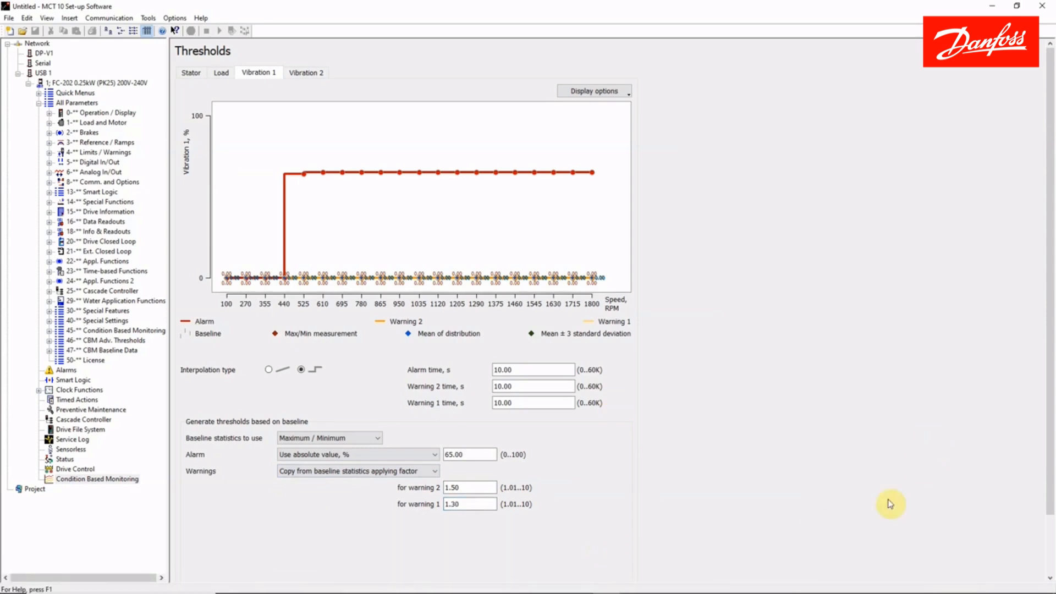
Set both the Warning 2 time and the Warning 1 time of the Vibration 1 thresholds to 5 s.
left_click(518, 387)
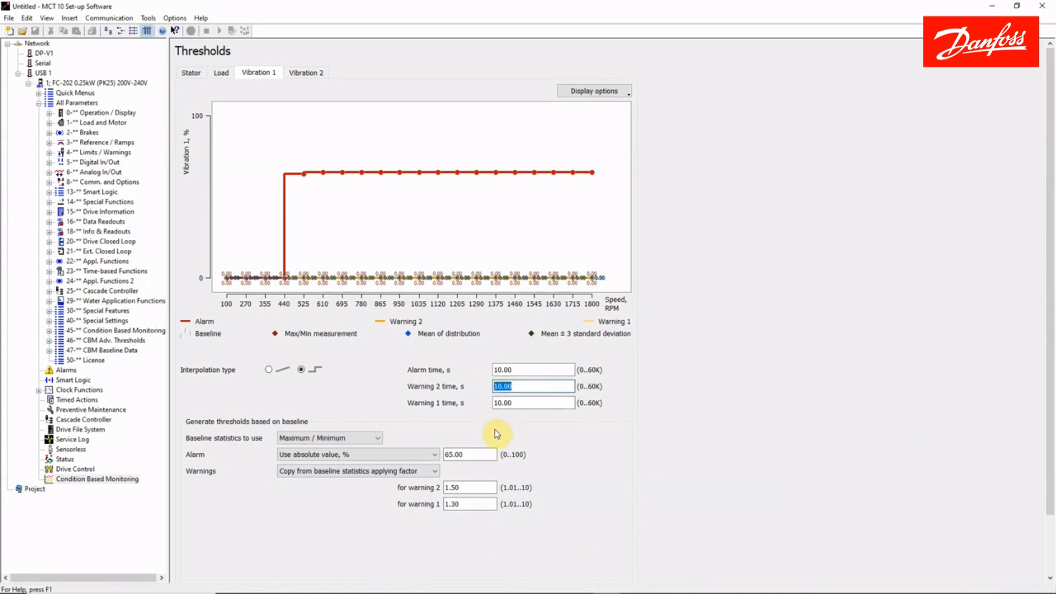
type("5")
left_click(503, 402)
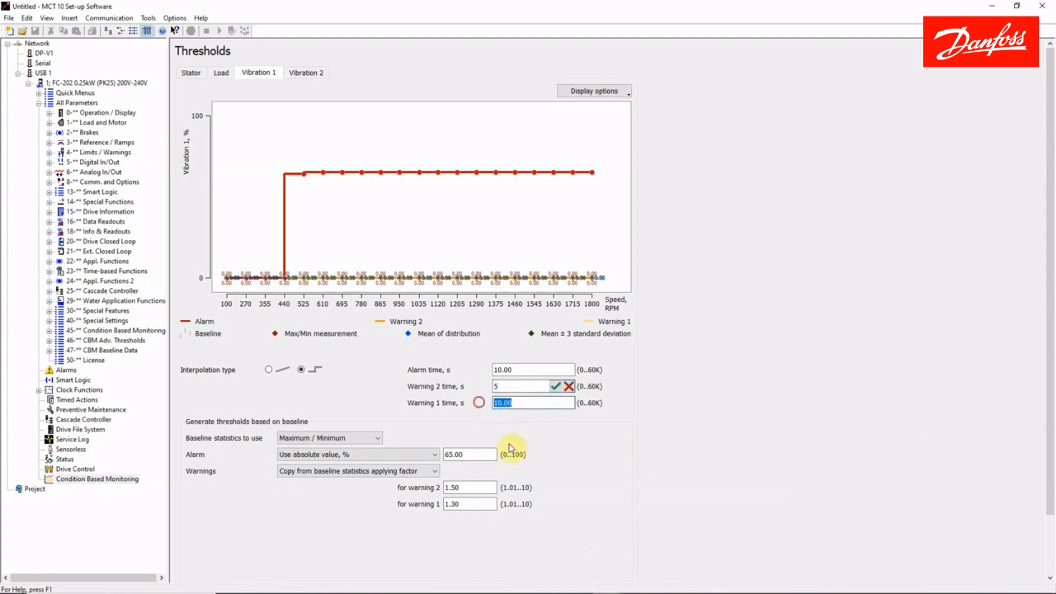
type("5")
left_click(556, 403)
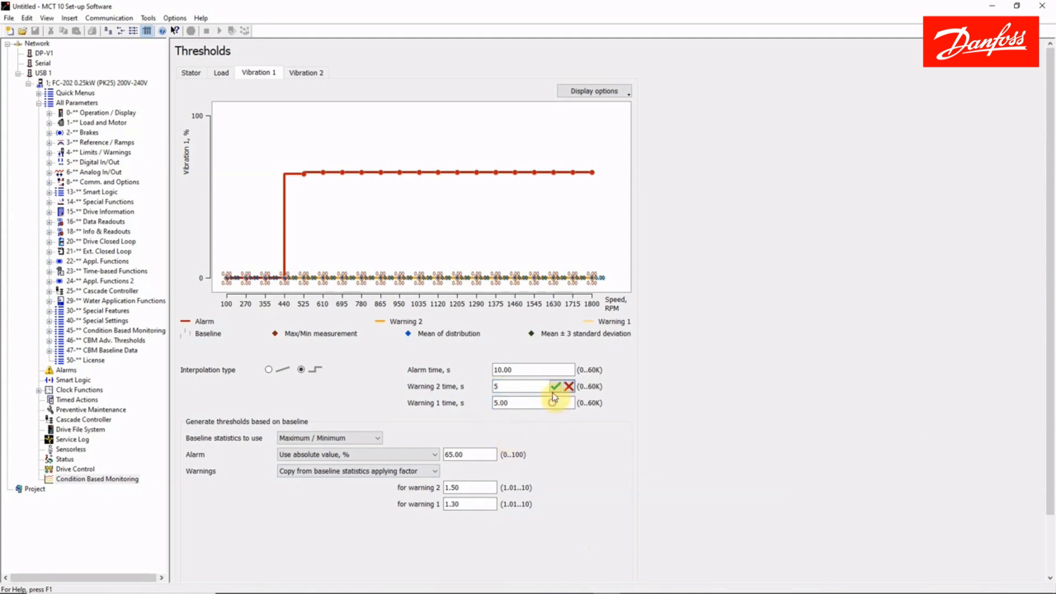
left_click(554, 387)
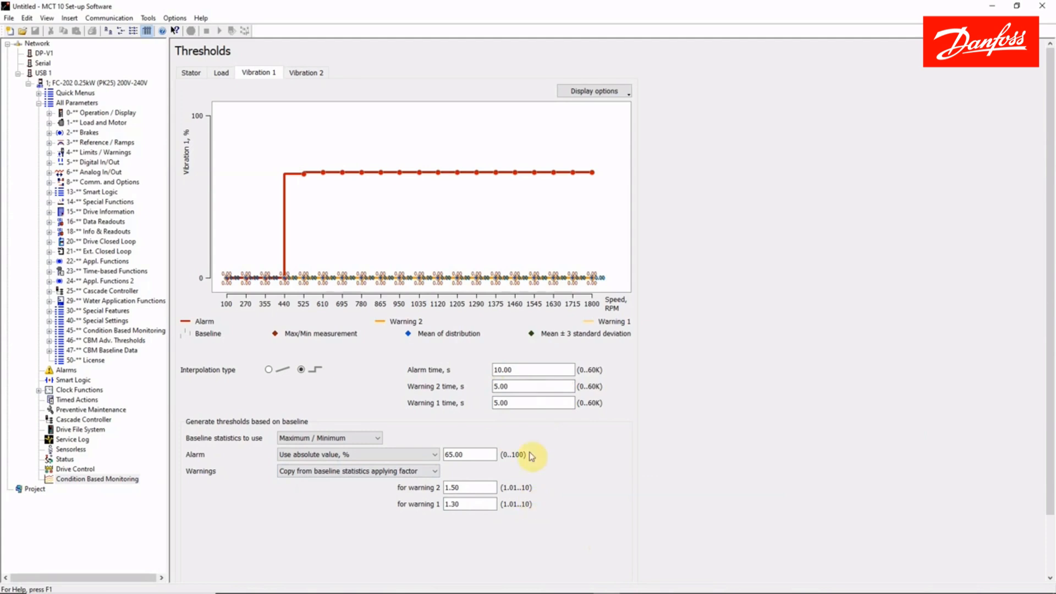
Generate the thresholds for all functions from the baseline.
scroll(476, 500, "down", 1)
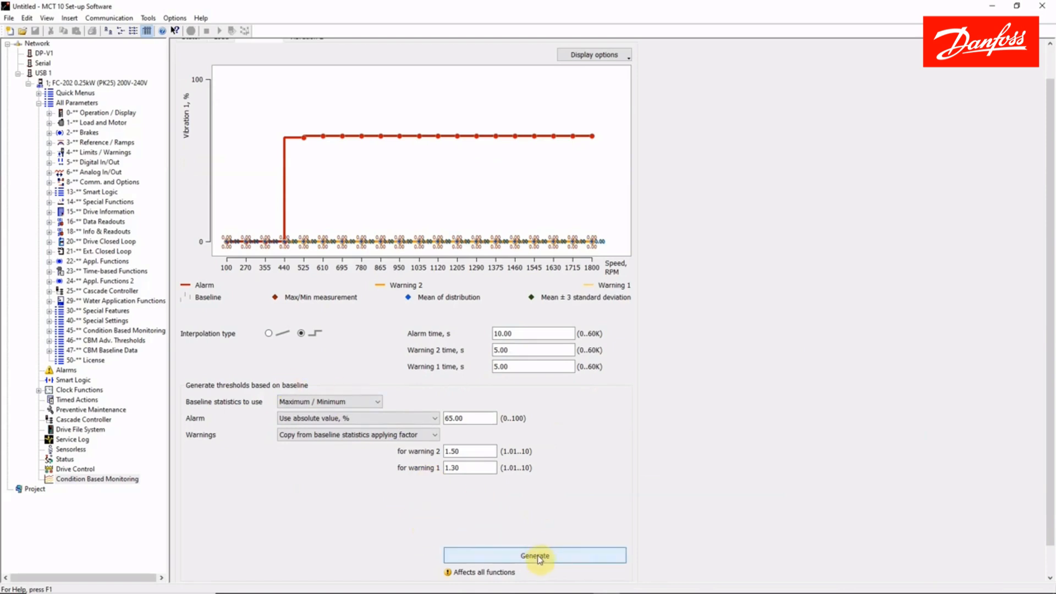
scroll(556, 513, "up", 1)
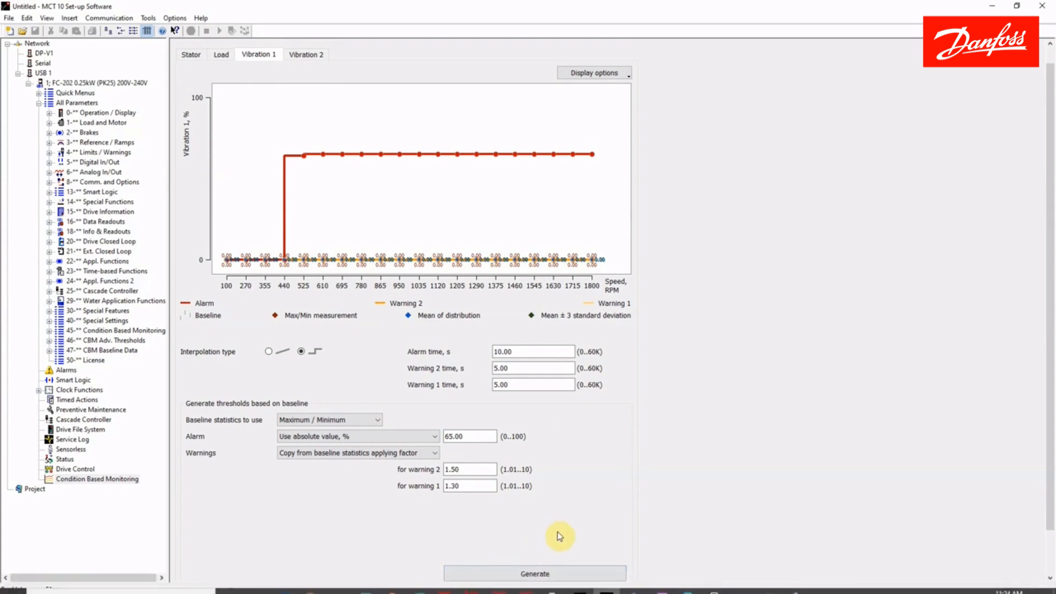
left_click(535, 575)
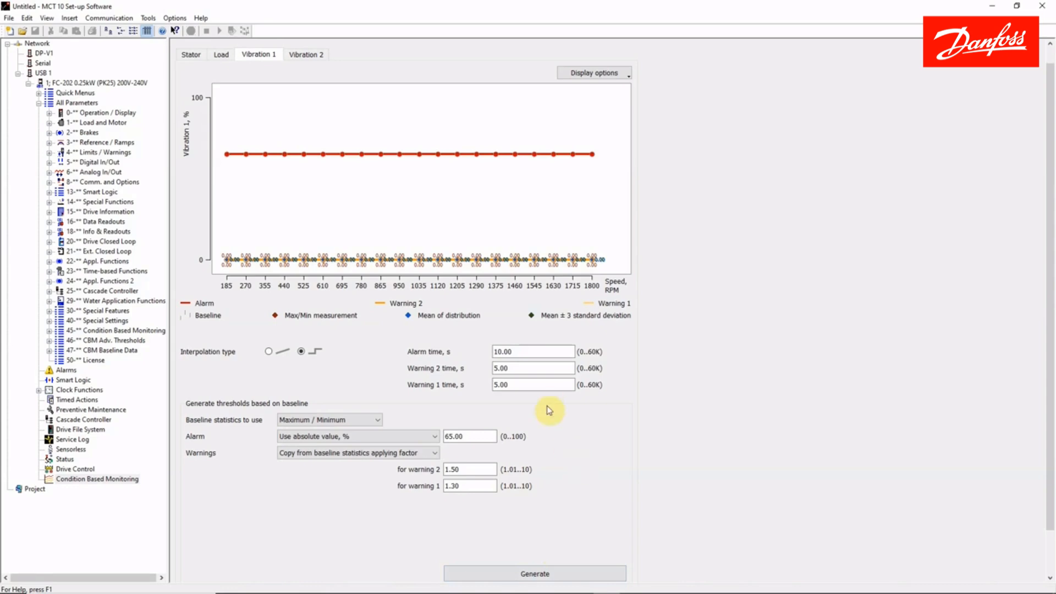
Review the generated threshold curves for Load and Stator.
left_click(222, 56)
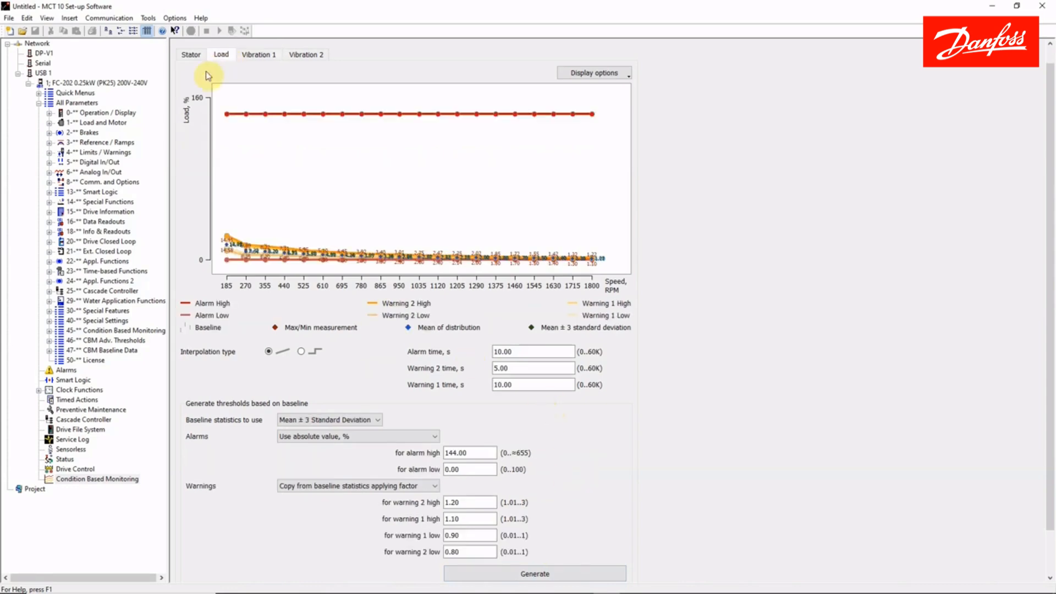
left_click(192, 55)
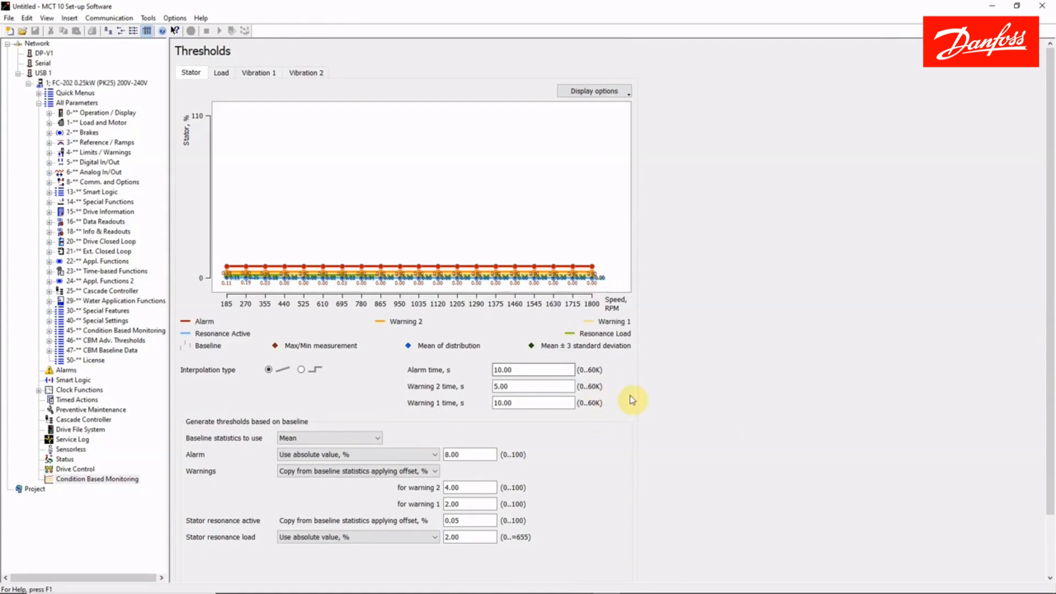
Return to the condition based monitoring home page and open the Monitoring view.
scroll(737, 407, "down", 2)
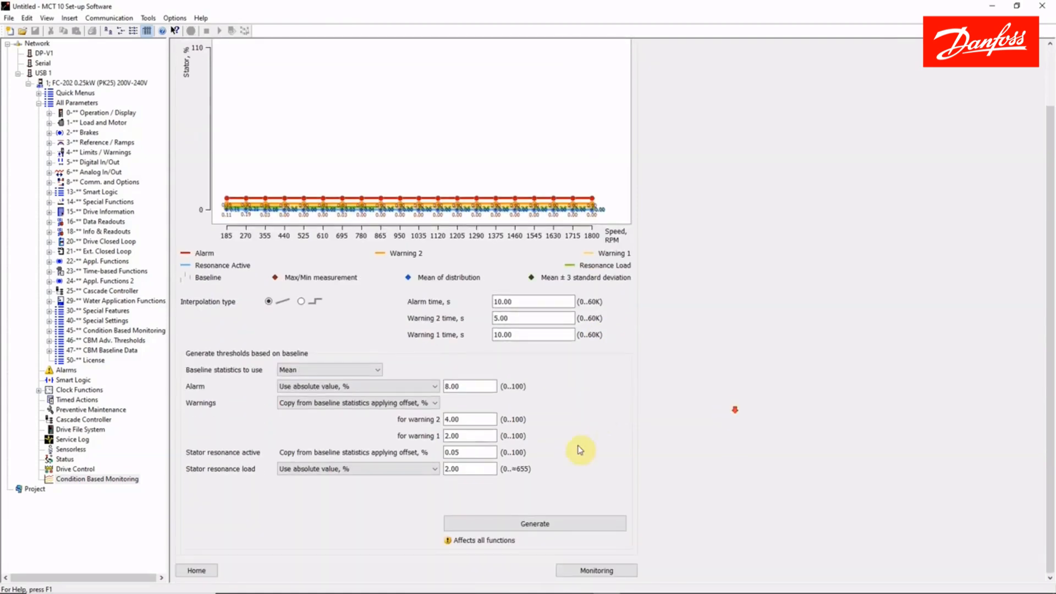
left_click(196, 573)
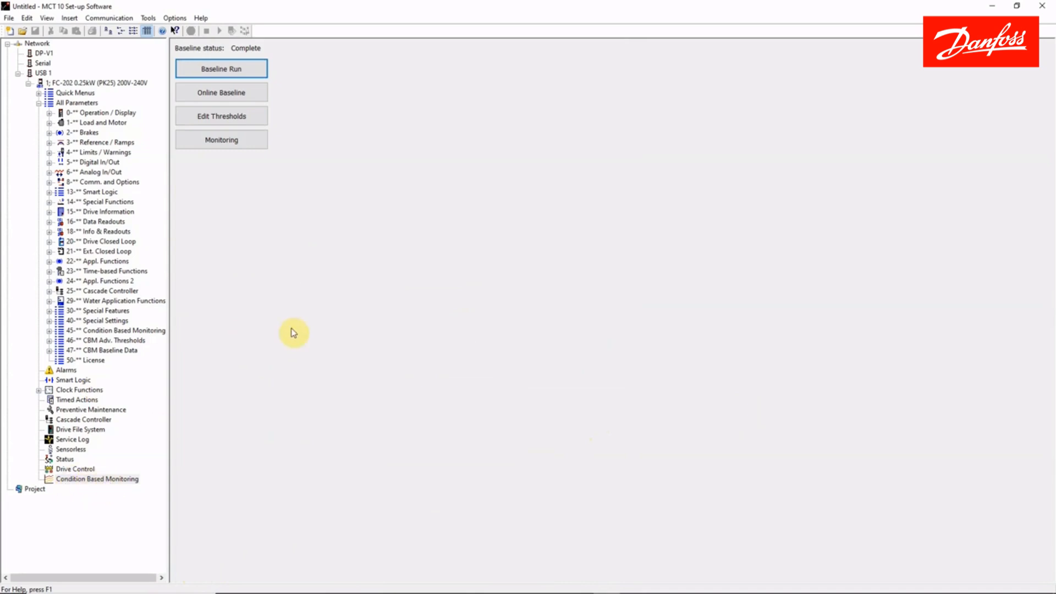
left_click(238, 143)
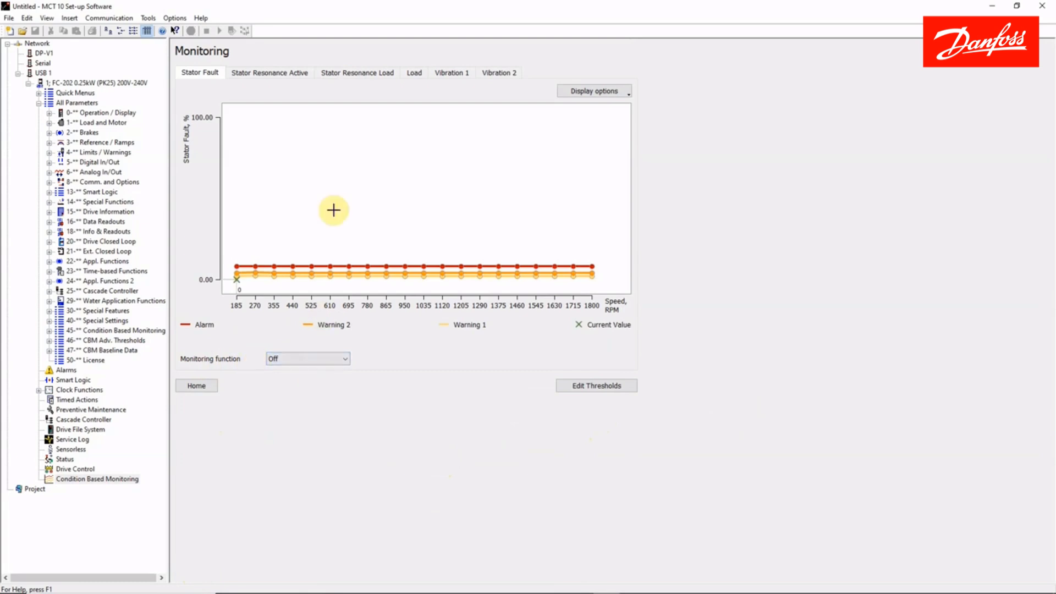
Review the monitoring graphs for Stator Resonance Active, Stator Resonance Load, Load, Vibration 1 and Vibration 2.
left_click(282, 72)
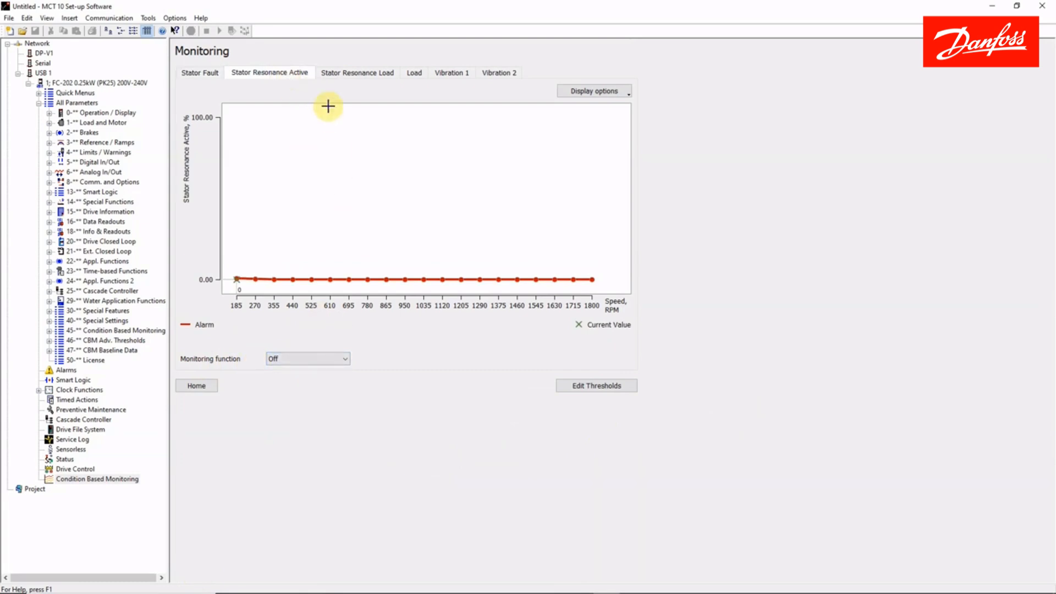
left_click(355, 73)
left_click(414, 73)
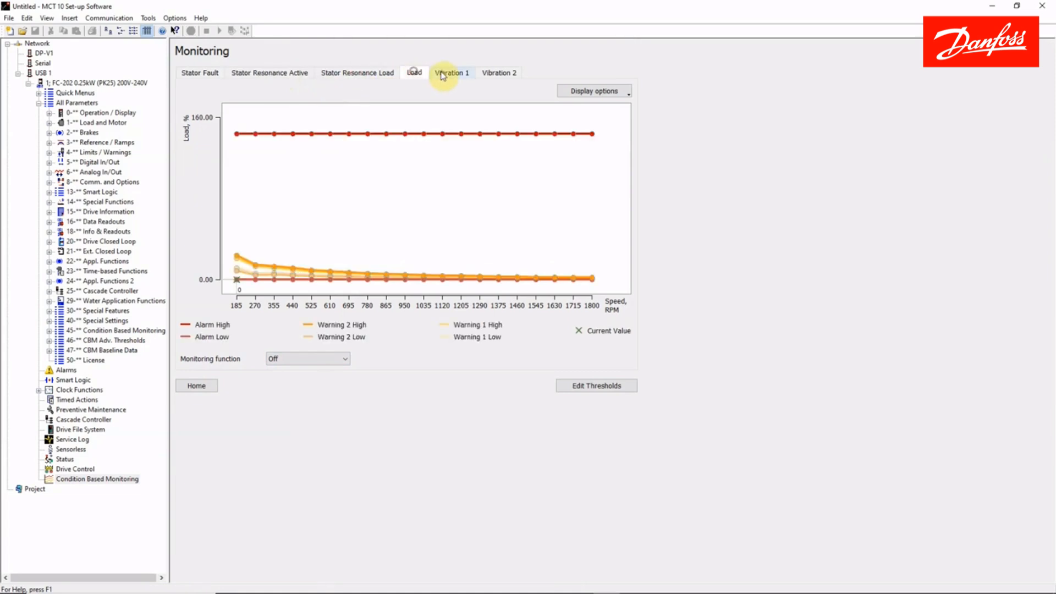
left_click(450, 72)
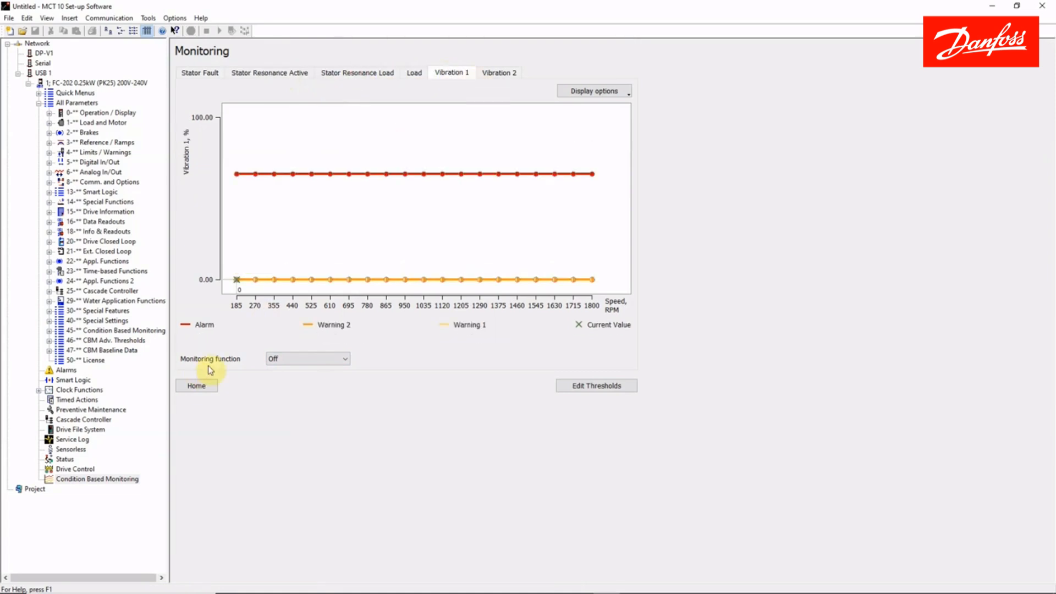
left_click(506, 72)
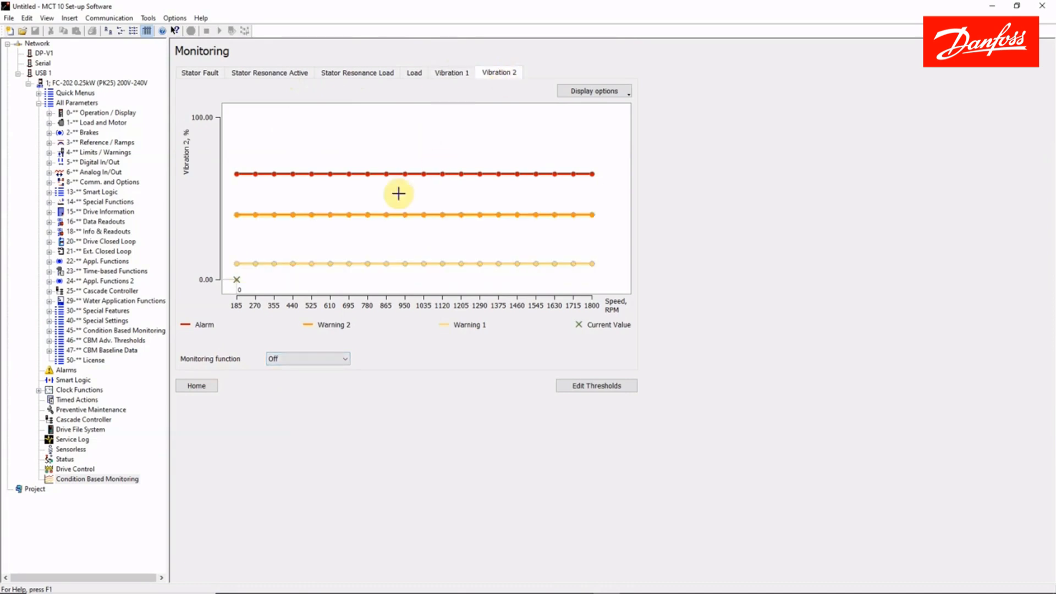
Set the Stator Fault monitoring function to Warning and check the setting for both stator resonance functions.
left_click(194, 76)
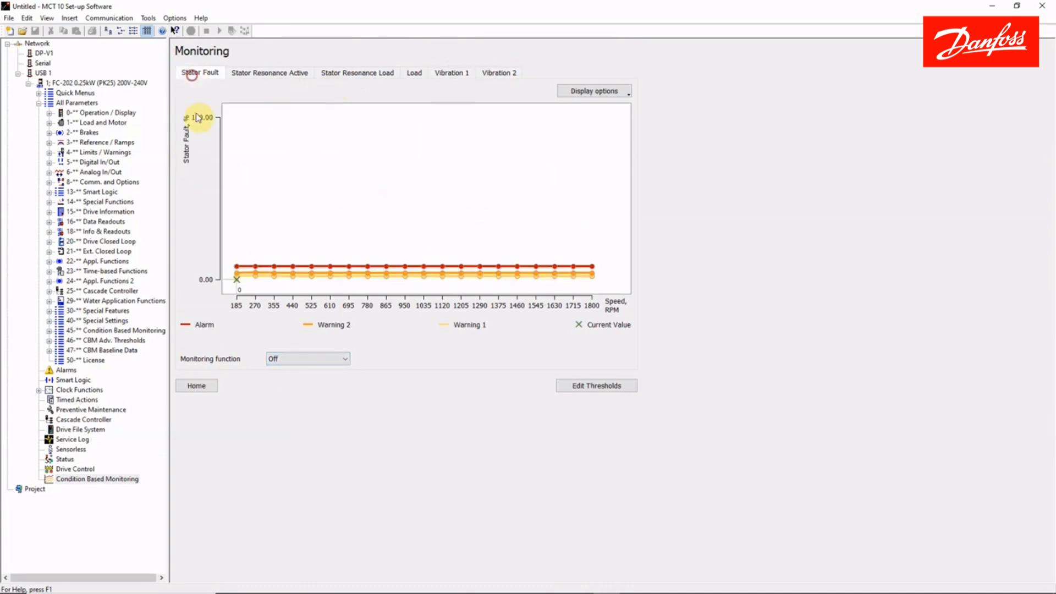
left_click(282, 356)
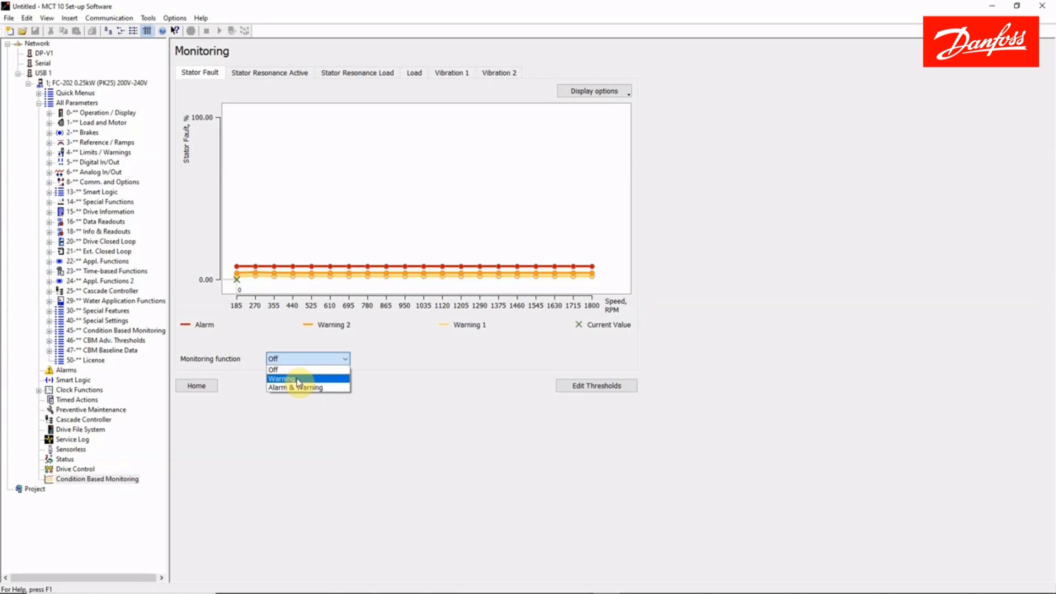
left_click(297, 381)
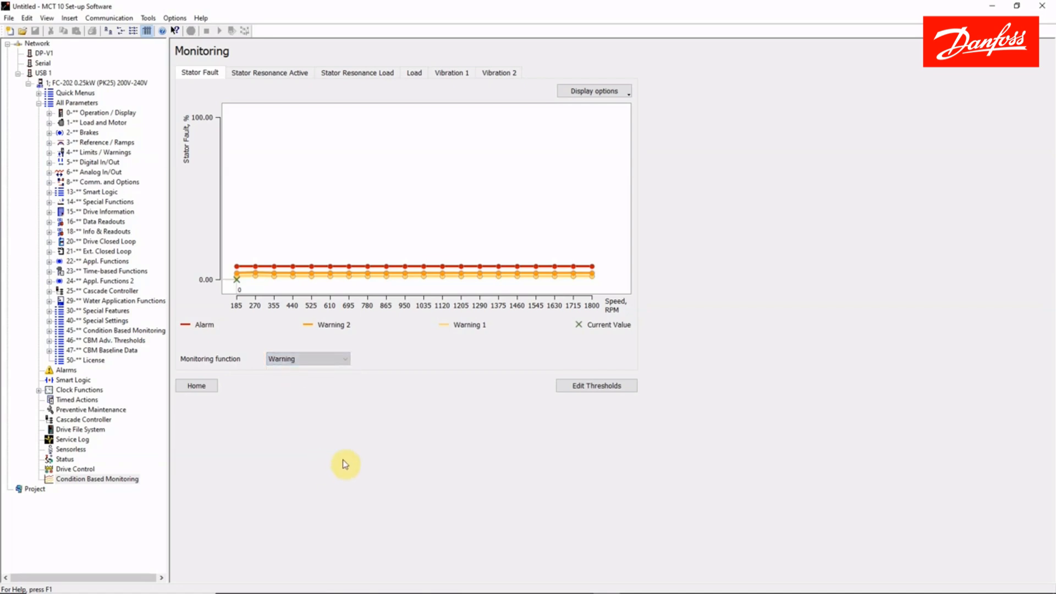
left_click(257, 74)
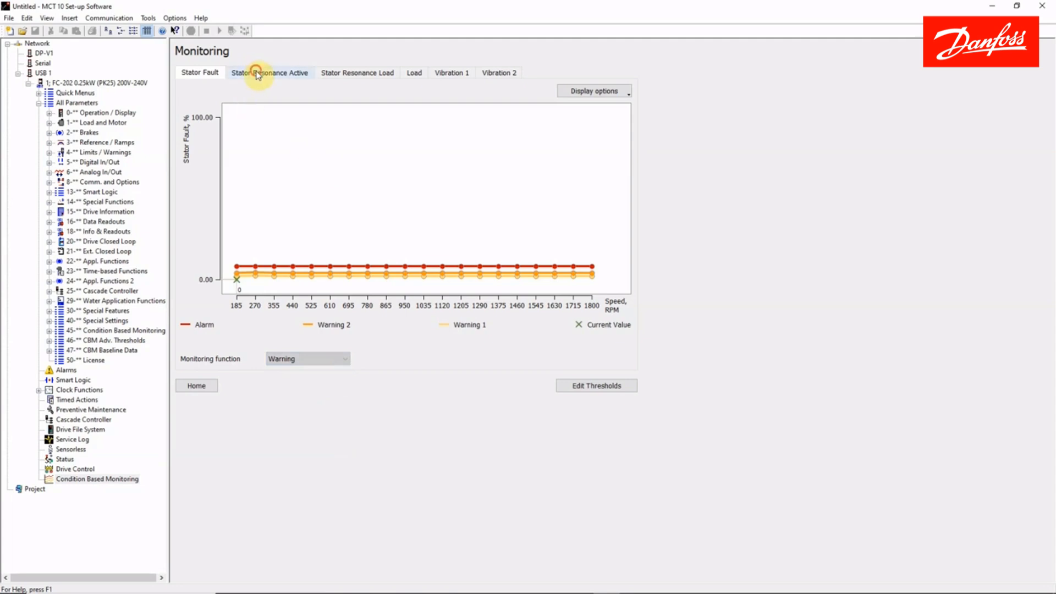
left_click(356, 75)
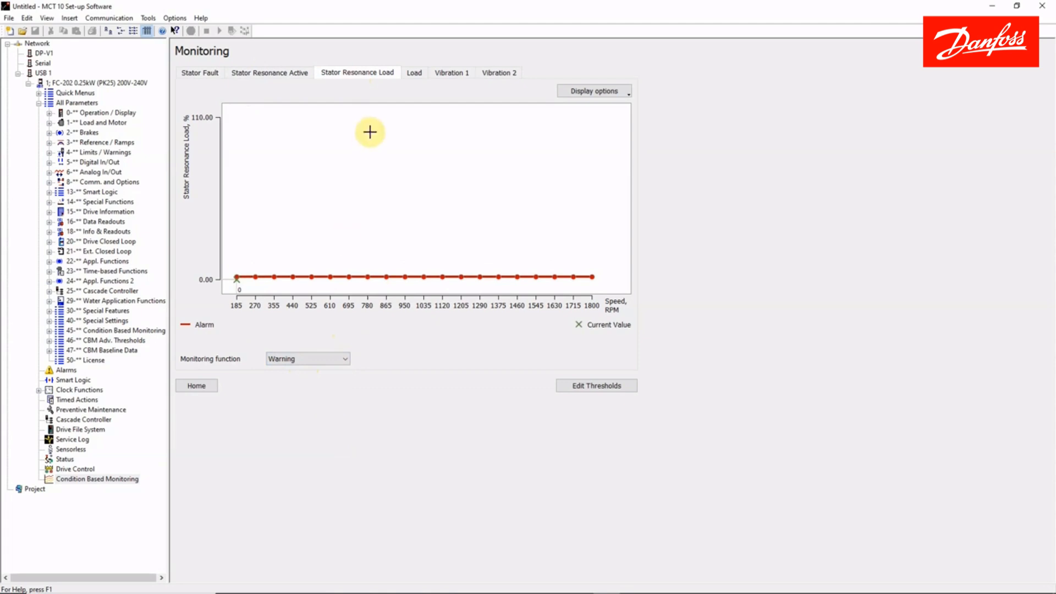
Set the monitoring function for Load to Warning.
left_click(414, 73)
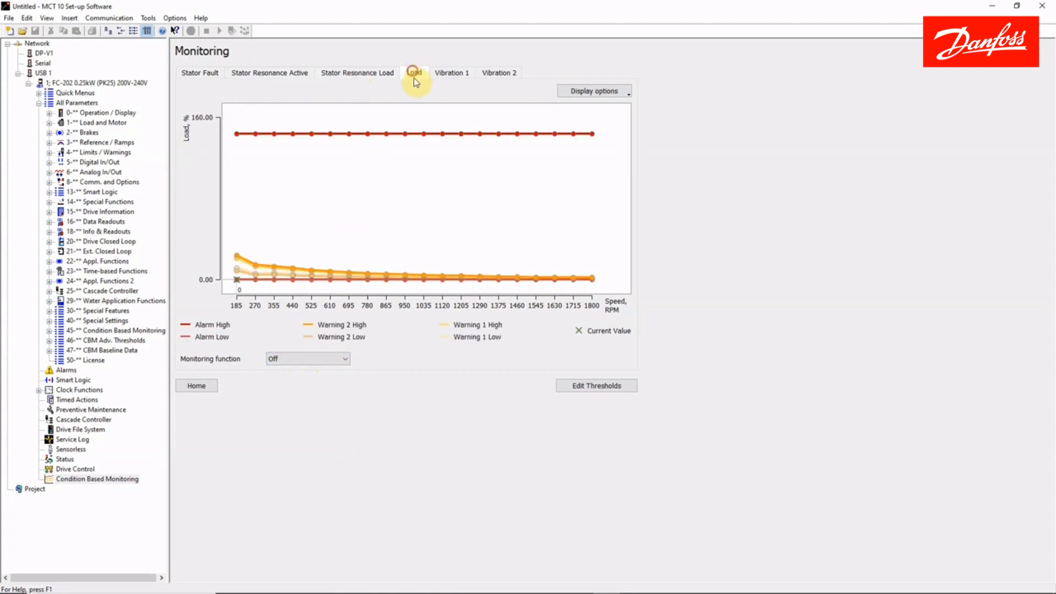
left_click(295, 359)
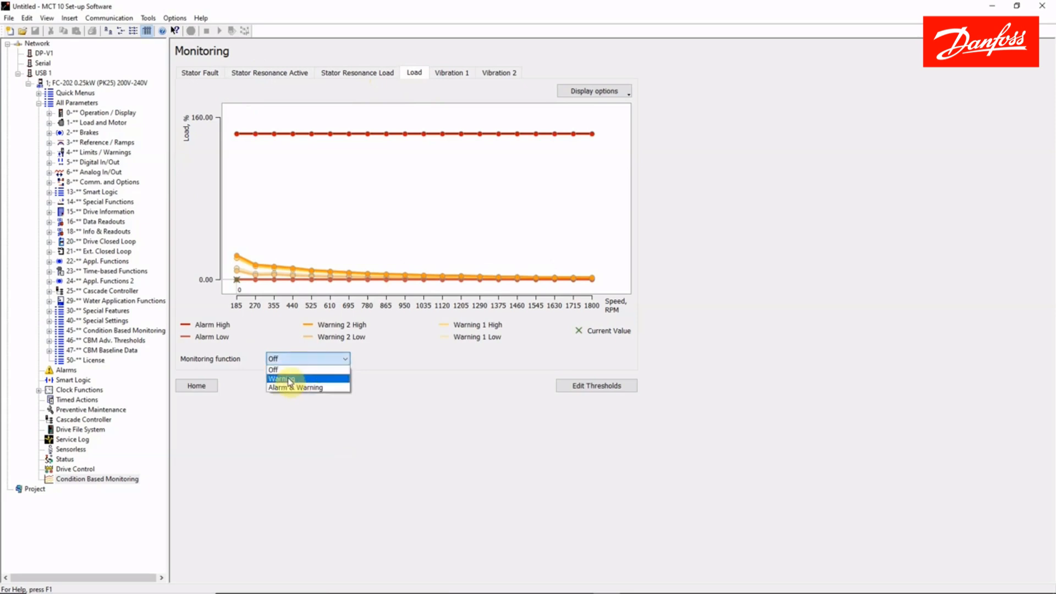
left_click(296, 380)
Set the monitoring function for Vibration 1 to Warning.
left_click(457, 72)
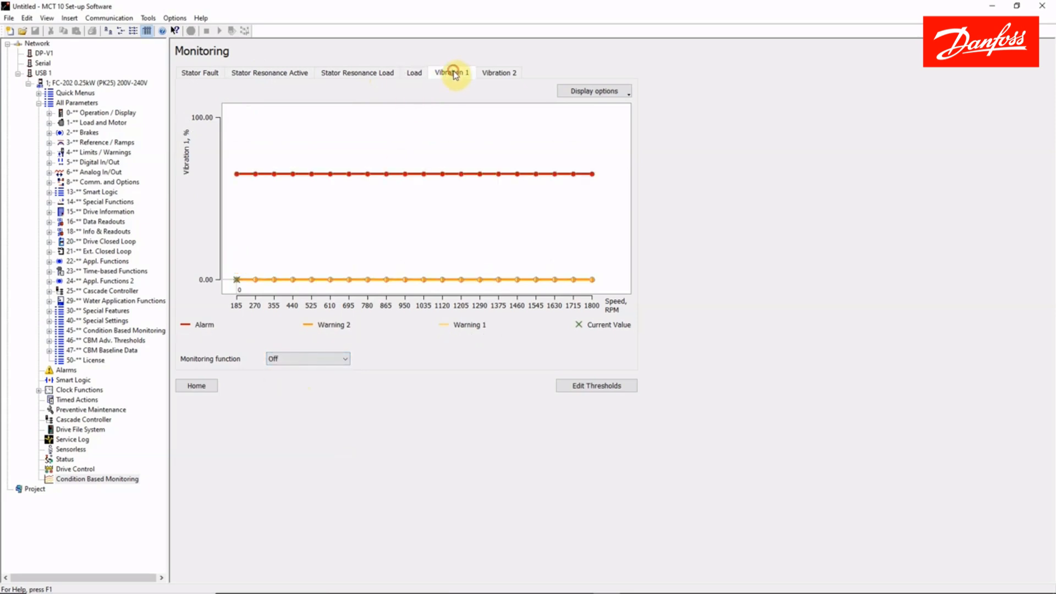
left_click(325, 359)
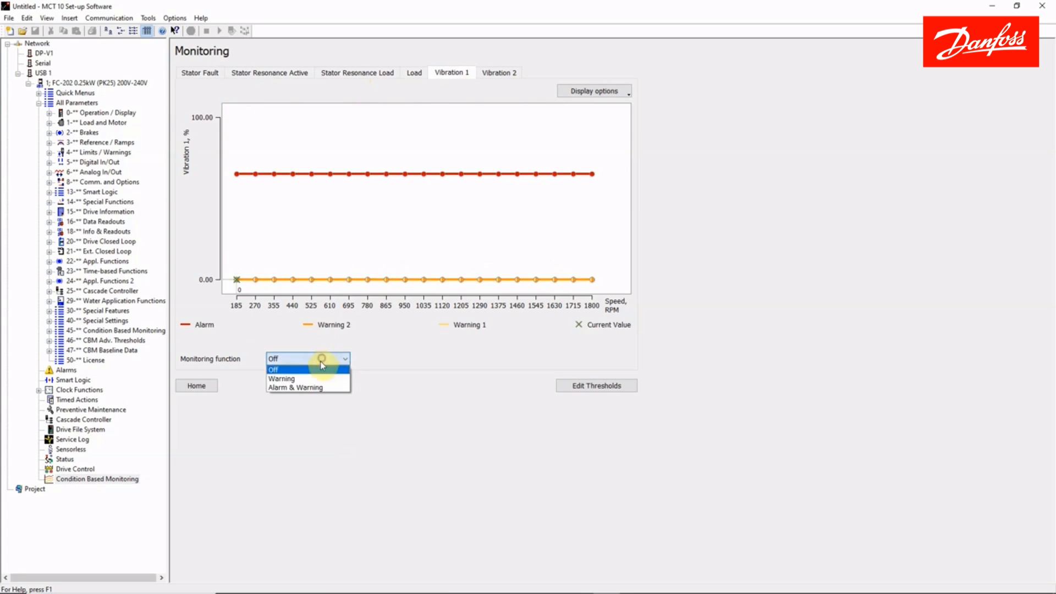
left_click(308, 380)
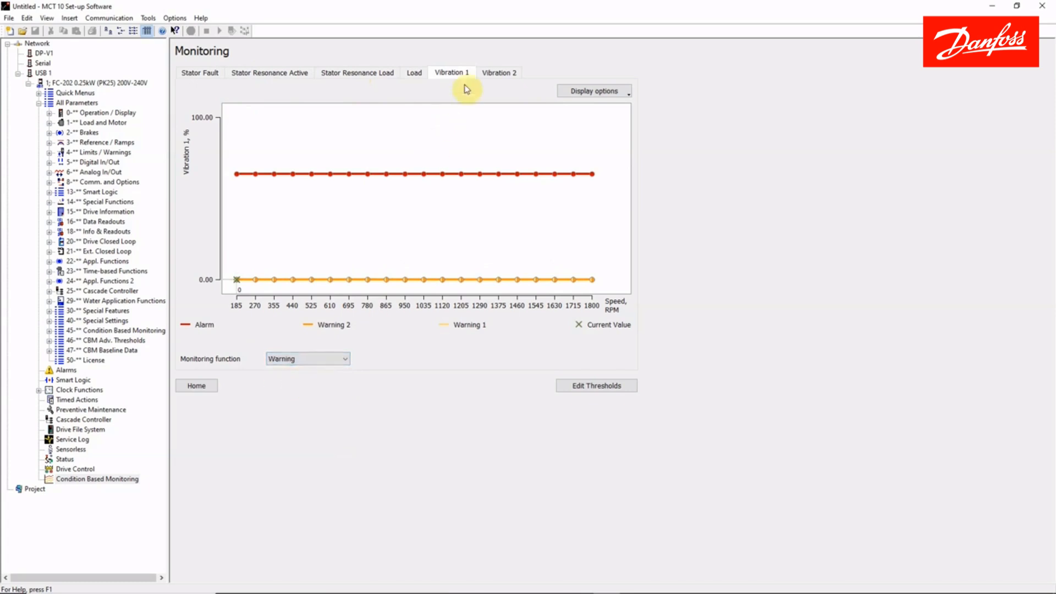
Check the Vibration 2 monitoring graph and return to the condition based monitoring home page.
left_click(499, 73)
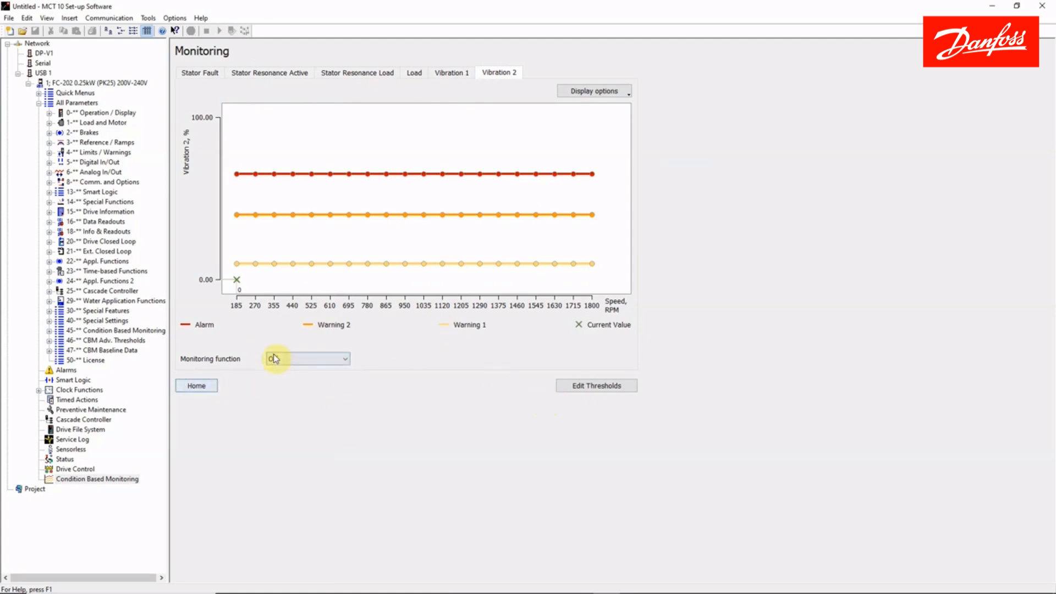
left_click(202, 387)
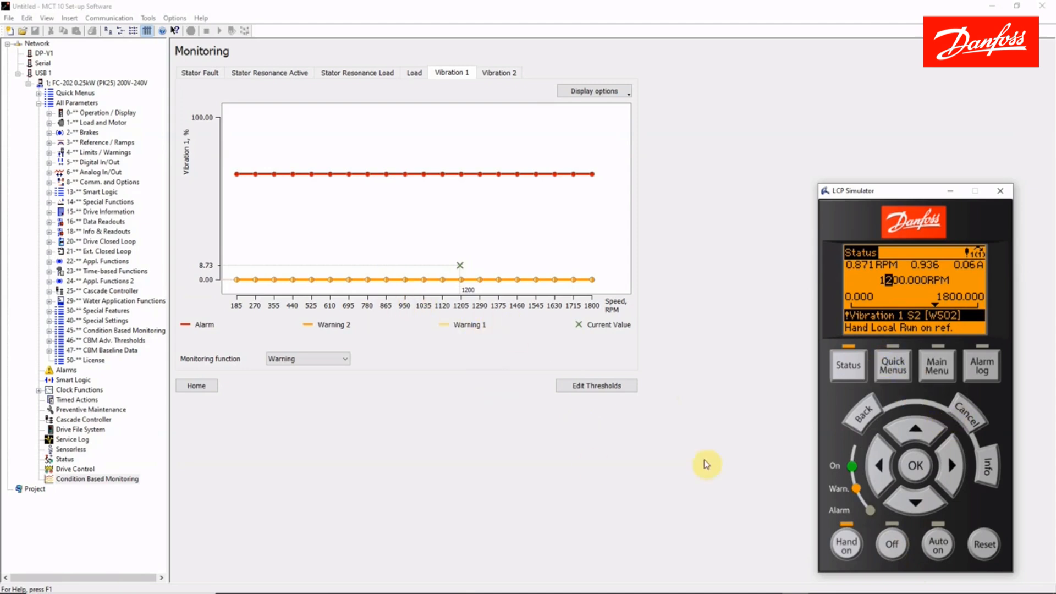
Lower the drive's local speed reference to 700 RPM on the LCP Simulator while Vibration 1 is monitored.
left_click(915, 502)
left_click(916, 503)
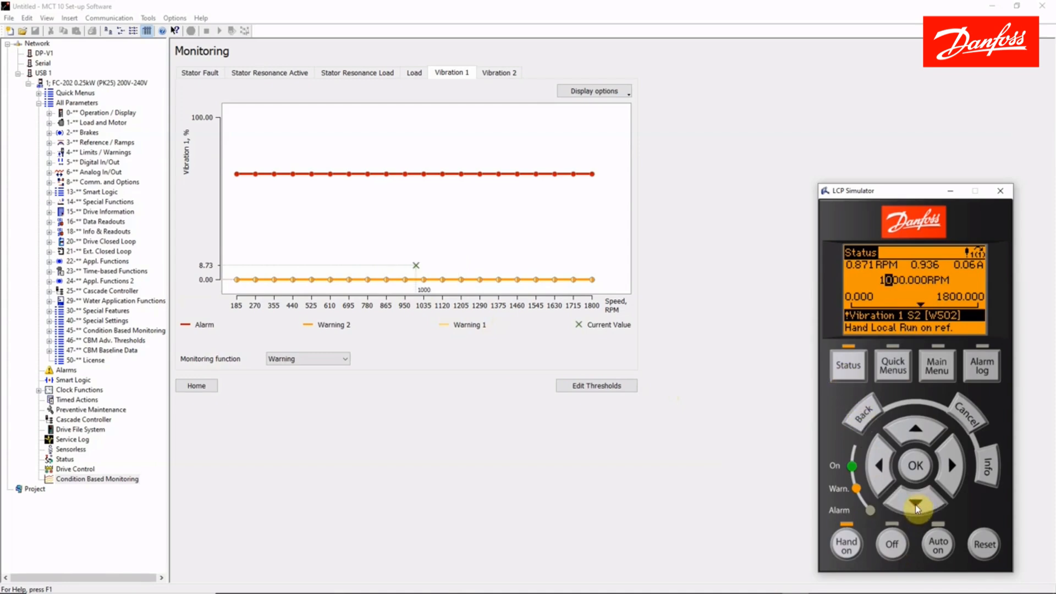
left_click(915, 503)
left_click(915, 504)
left_click(916, 506)
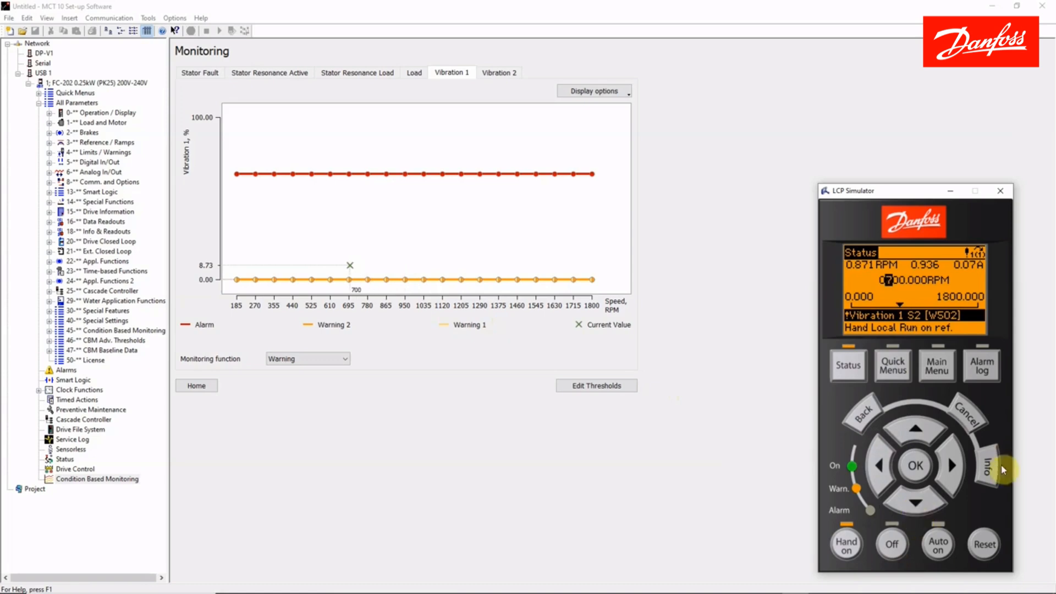